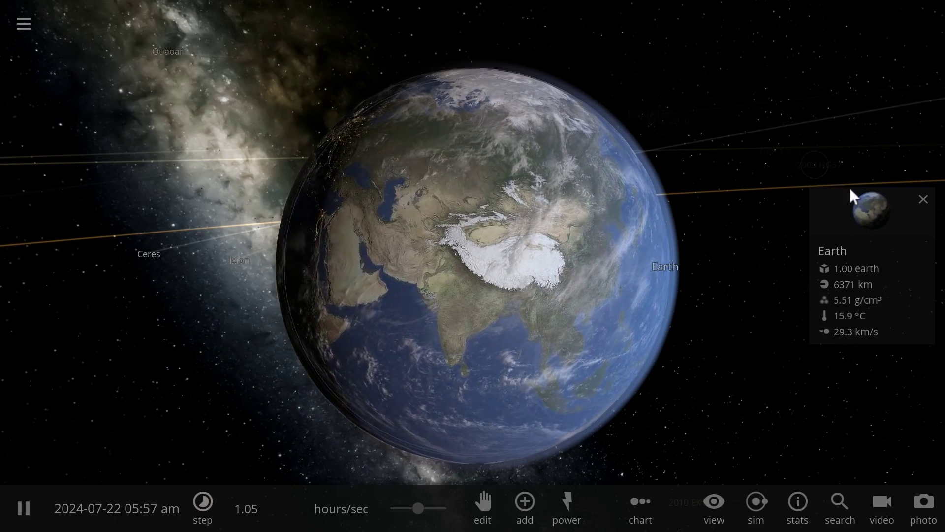
Open Earth's material properties and examine its Earth Similarity and Life Likelihood comparisons
left_click(870, 209)
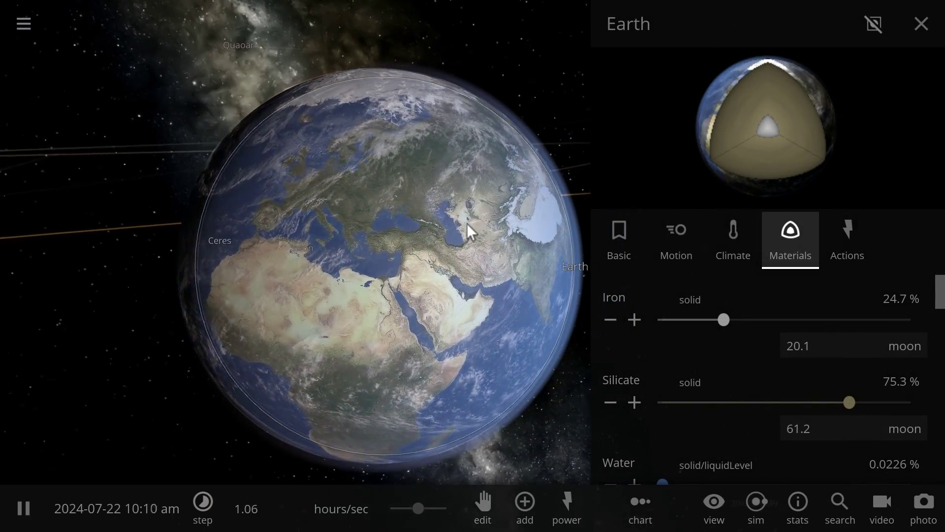
scroll(798, 324, "down", 3)
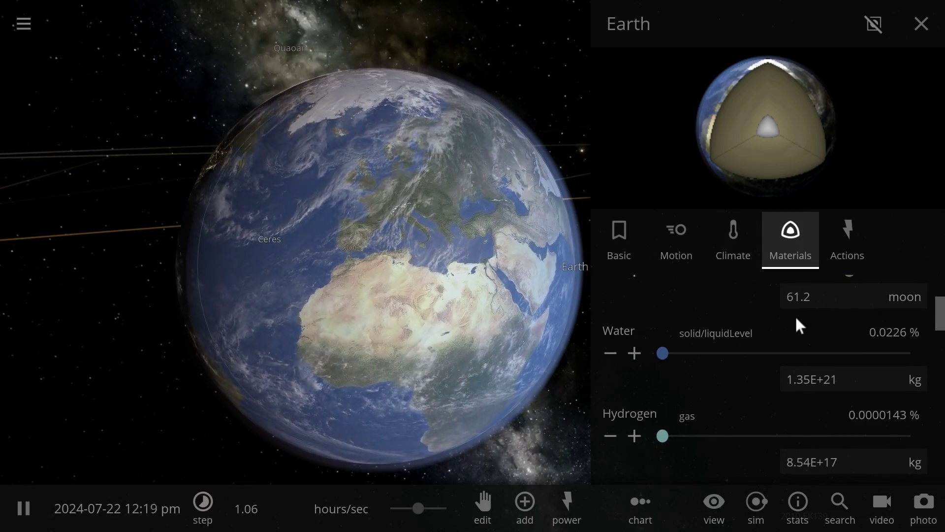
scroll(796, 319, "down", 5)
scroll(795, 316, "down", 6)
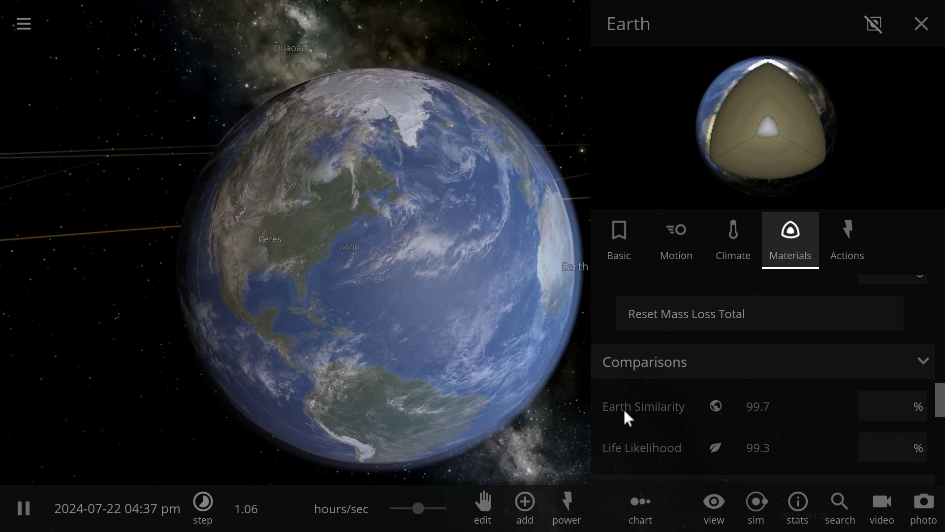
mouse_move(666, 412)
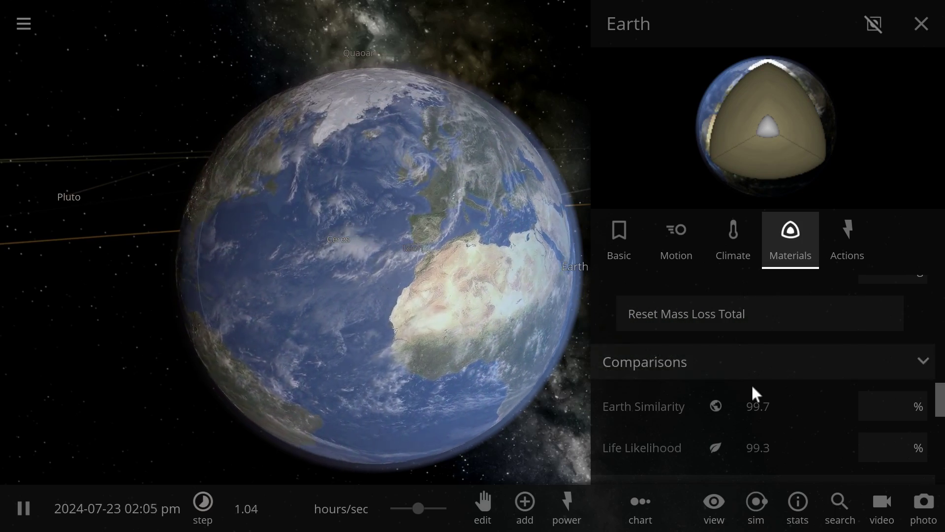
scroll(776, 405, "down", 1)
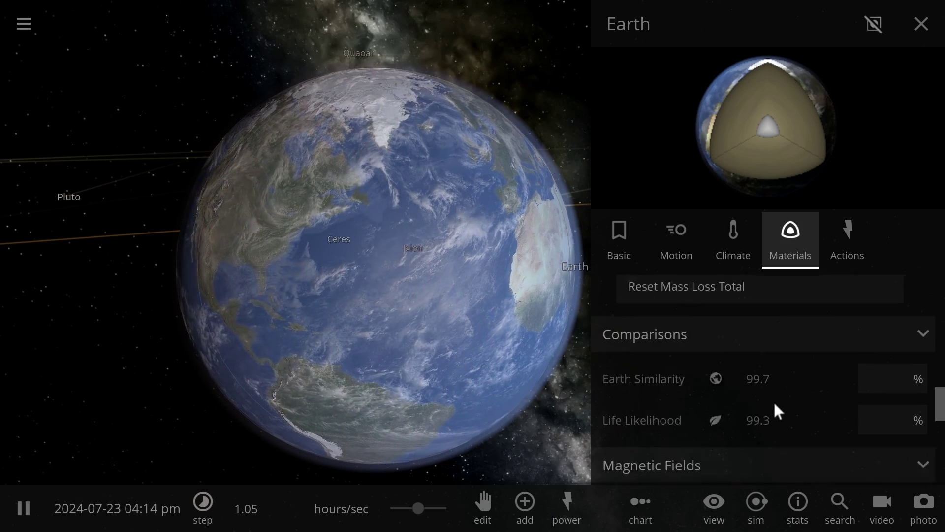
scroll(774, 406, "down", 2)
scroll(769, 327, "up", 3)
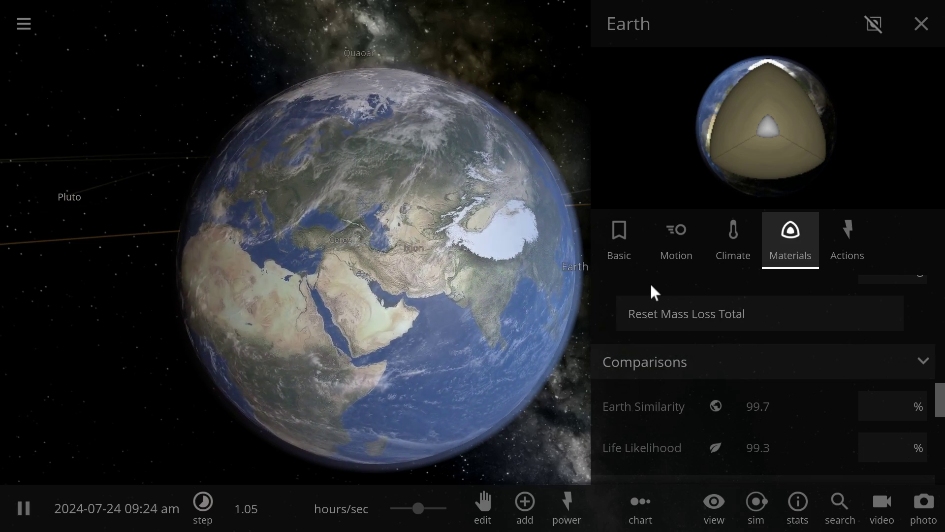
Review Earth's comparison values and magnetic field settings, and close its properties
mouse_move(653, 291)
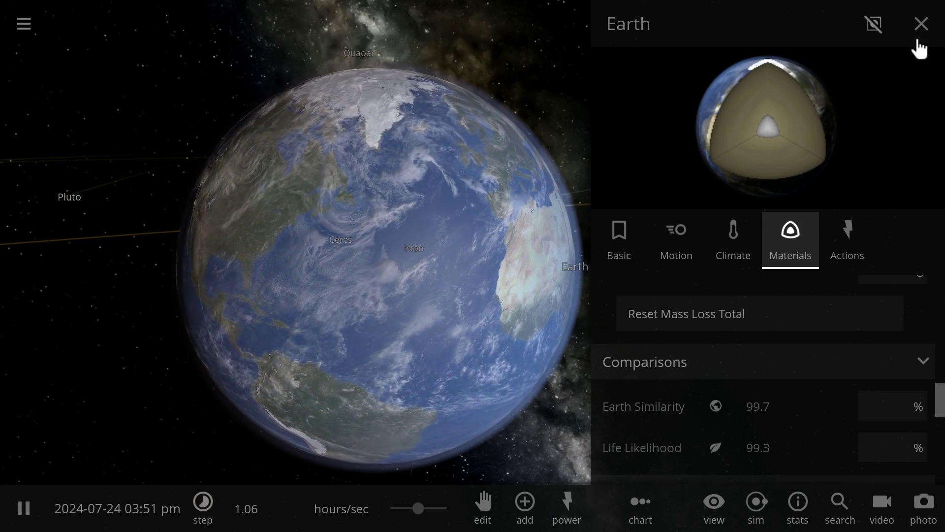
scroll(700, 397, "down", 3)
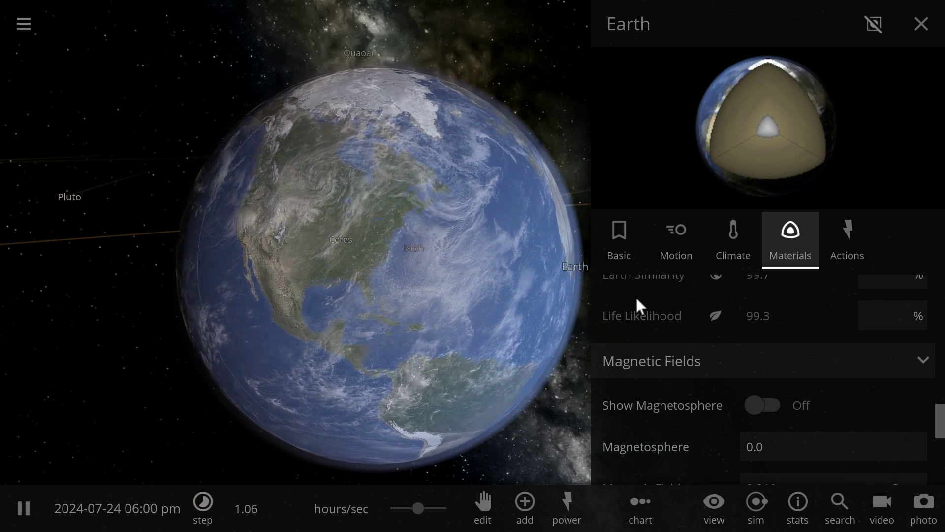
scroll(939, 436, "up", 1)
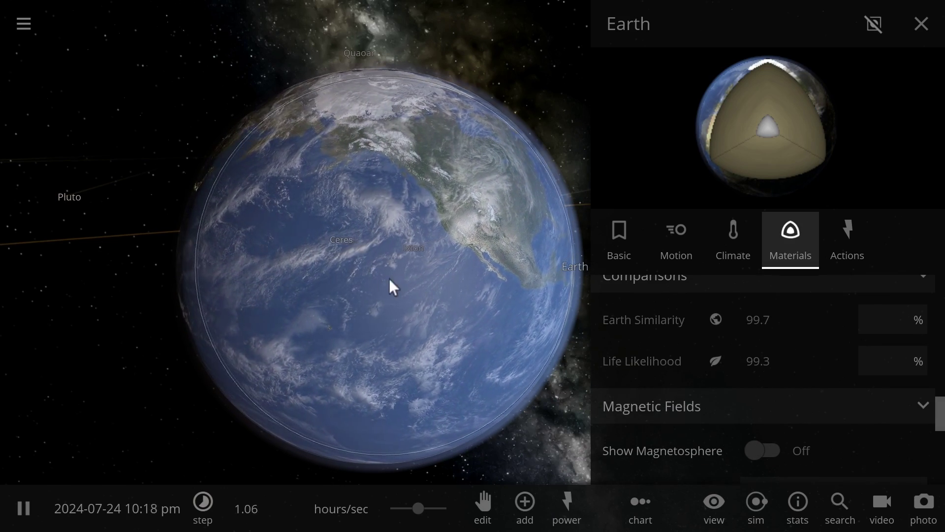
left_click_drag(385, 276, 380, 296)
scroll(371, 274, "down", 3)
scroll(381, 295, "up", 3)
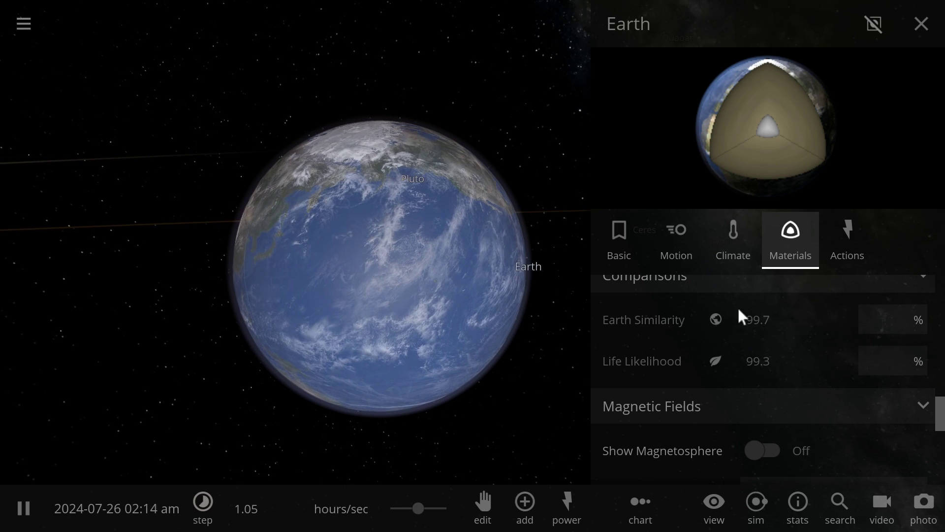
left_click(921, 24)
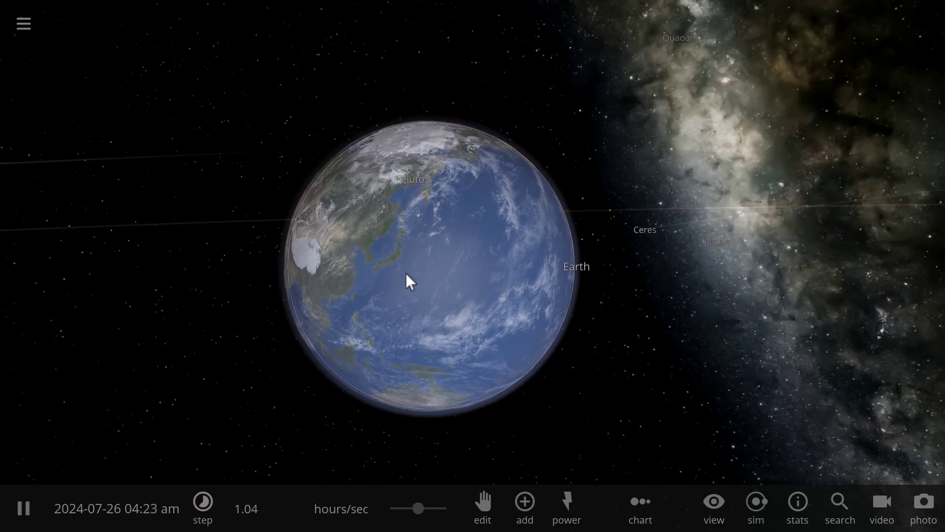
Select Mercury in the inner solar system and examine its Earth Similarity and Life Likelihood in the material properties
scroll(404, 281, "down", 5)
scroll(419, 362, "down", 3)
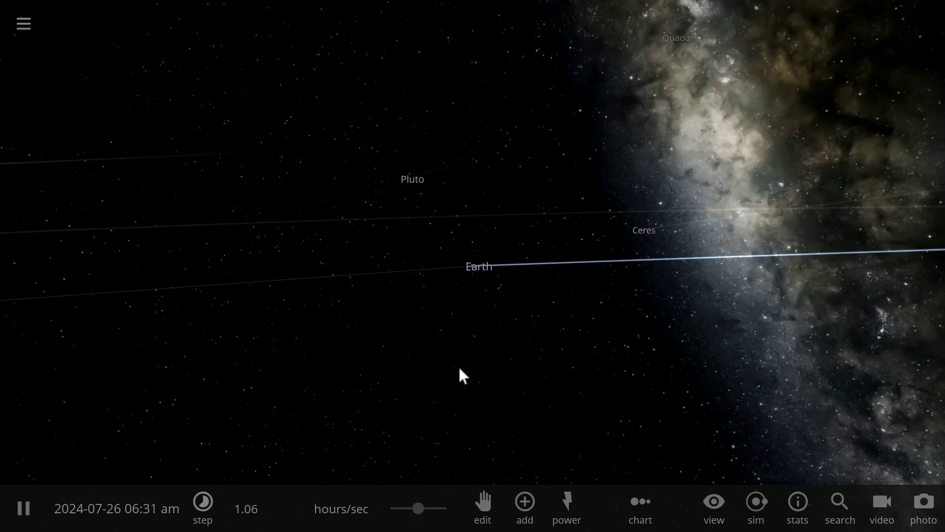
scroll(463, 359, "down", 5)
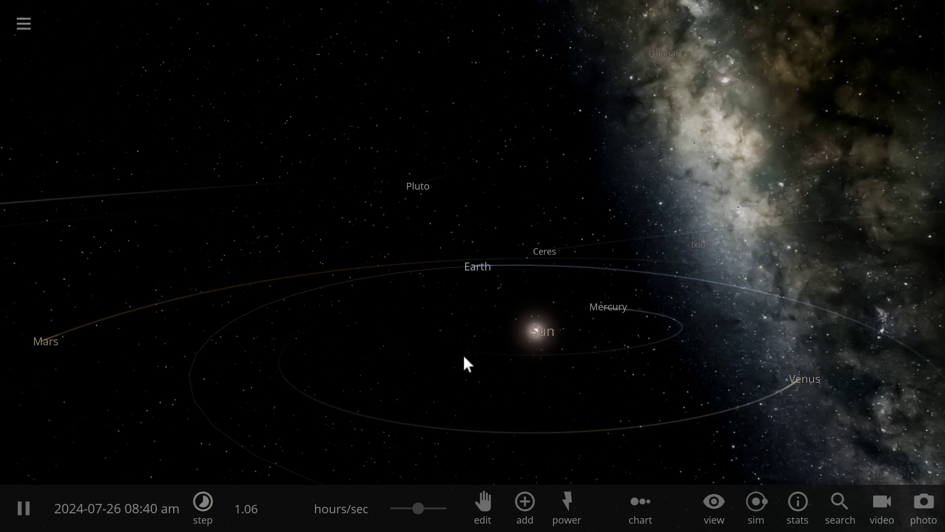
left_click(585, 312)
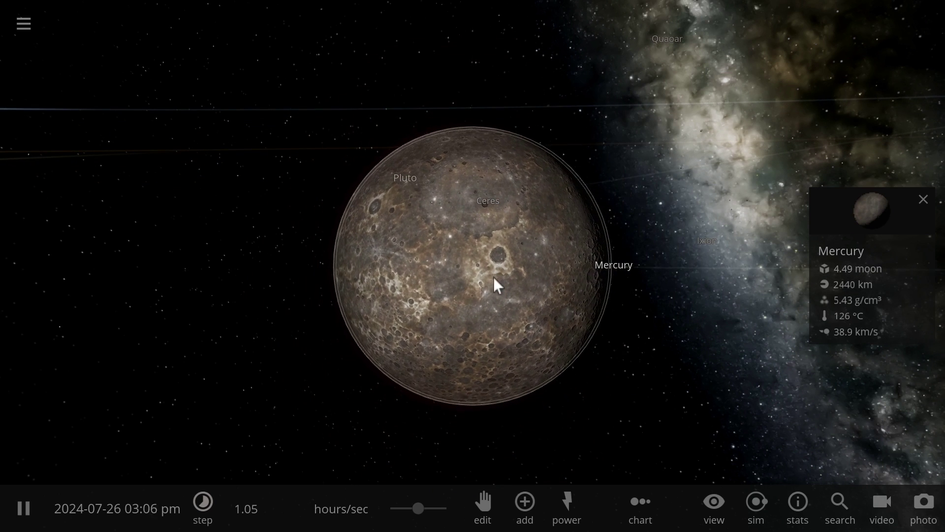
left_click(857, 213)
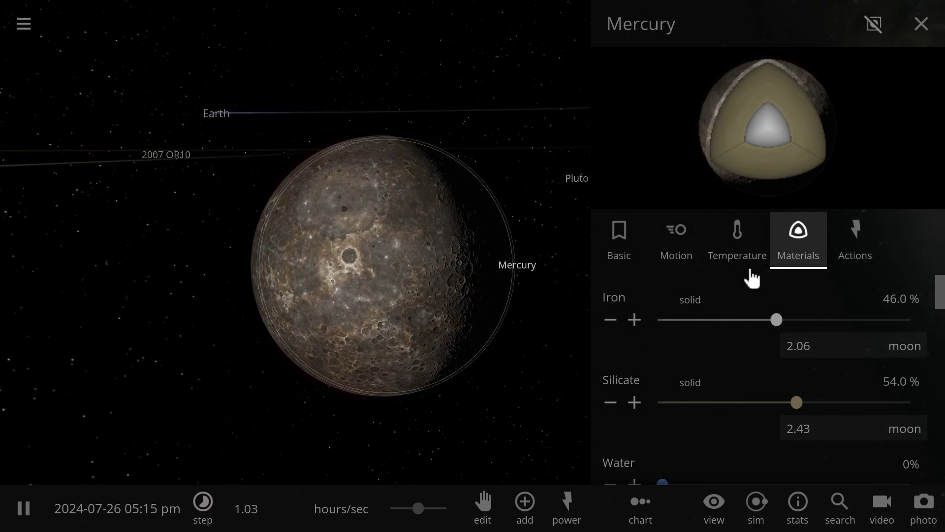
scroll(790, 293, "down", 5)
scroll(788, 296, "down", 3)
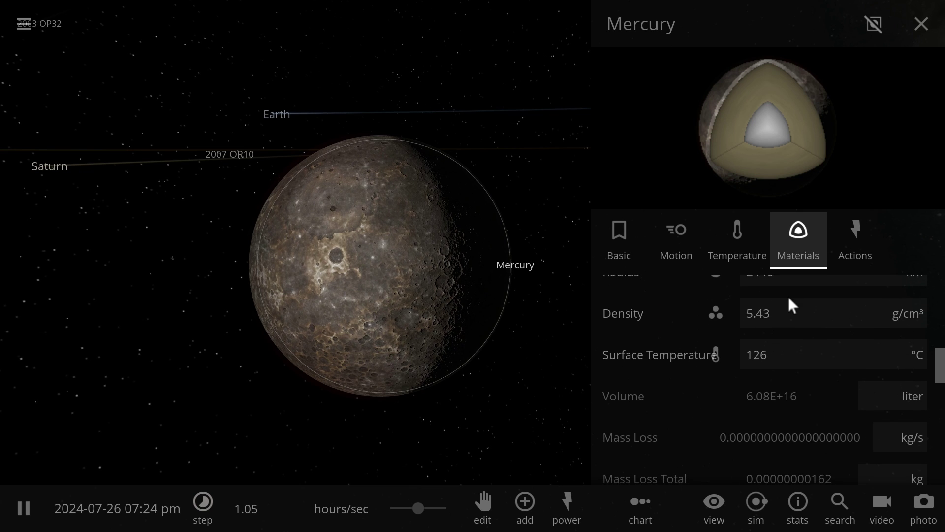
scroll(787, 295, "down", 5)
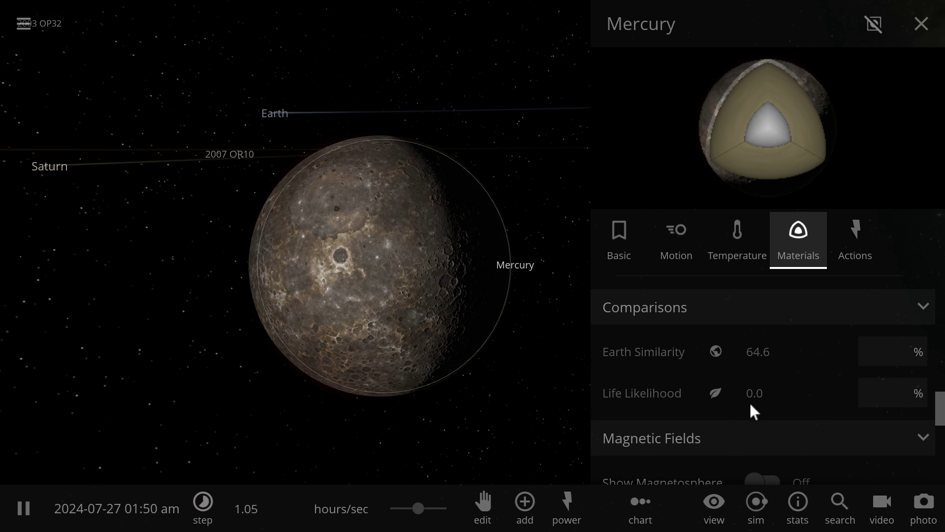
Select Venus and check its Earth Similarity and Life Likelihood comparisons
left_click_drag(423, 376, 455, 374)
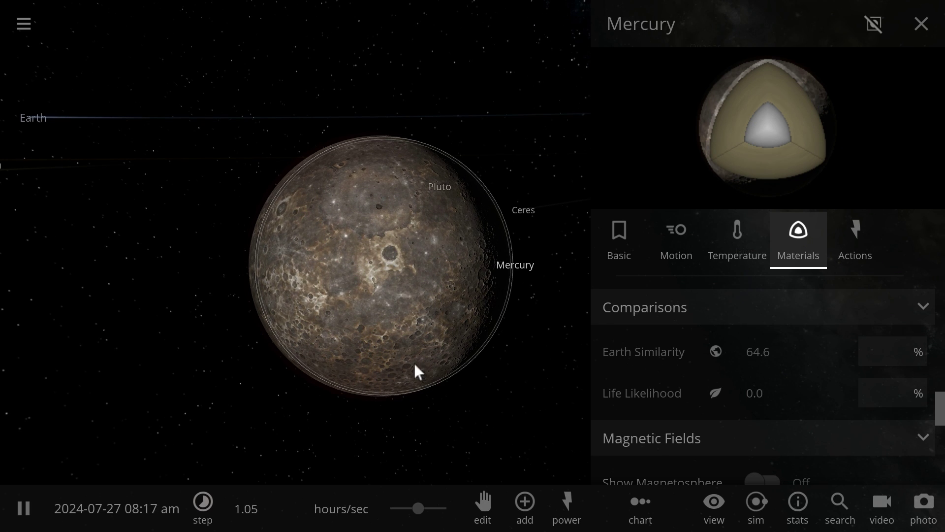
left_click_drag(414, 367, 502, 339)
scroll(446, 364, "up", 2)
scroll(497, 337, "down", 5)
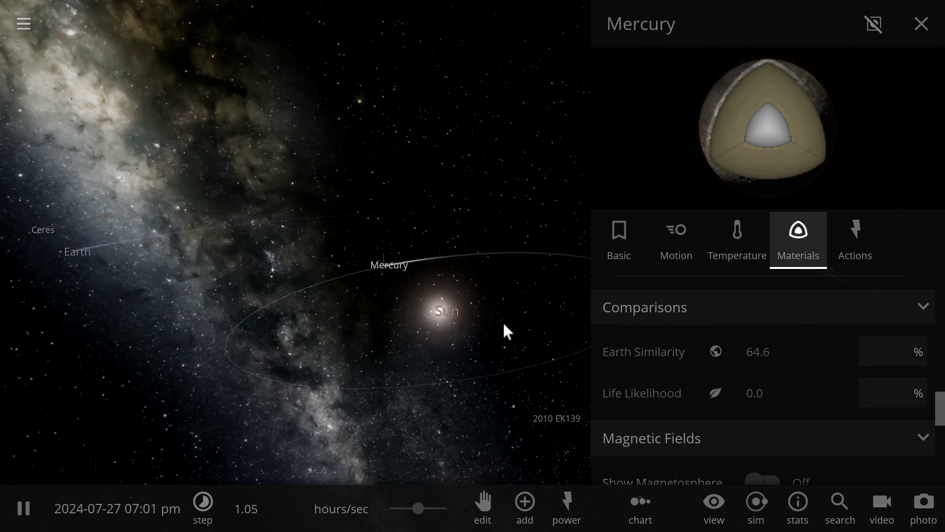
mouse_move(503, 321)
left_mouse_down()
mouse_move(527, 340)
mouse_move(488, 321)
left_mouse_up()
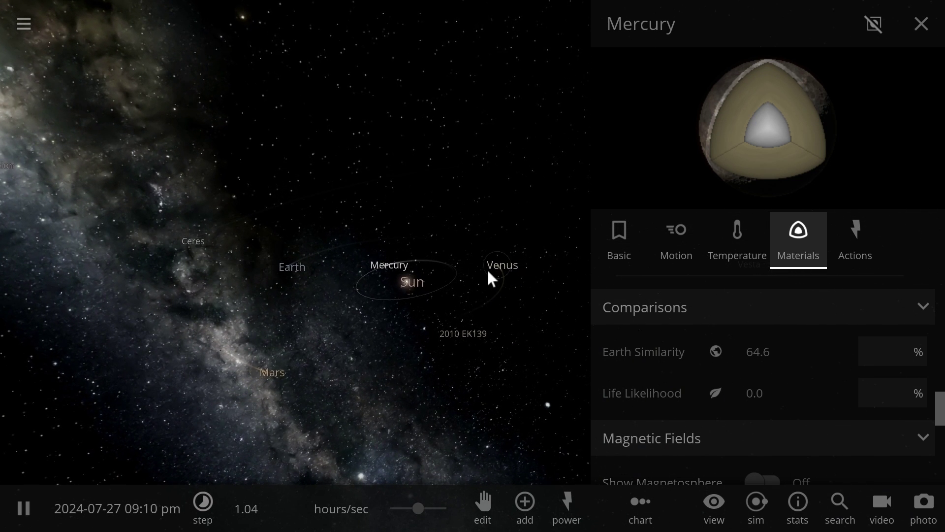
left_click(488, 271)
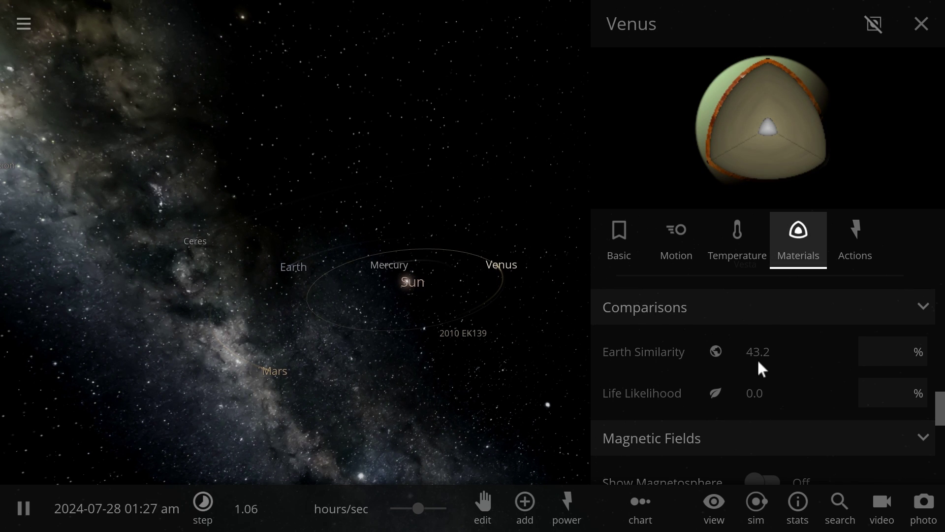
Close the properties, select Mercury and blow it up with the Explode power using Auto Energy
double_click(369, 265)
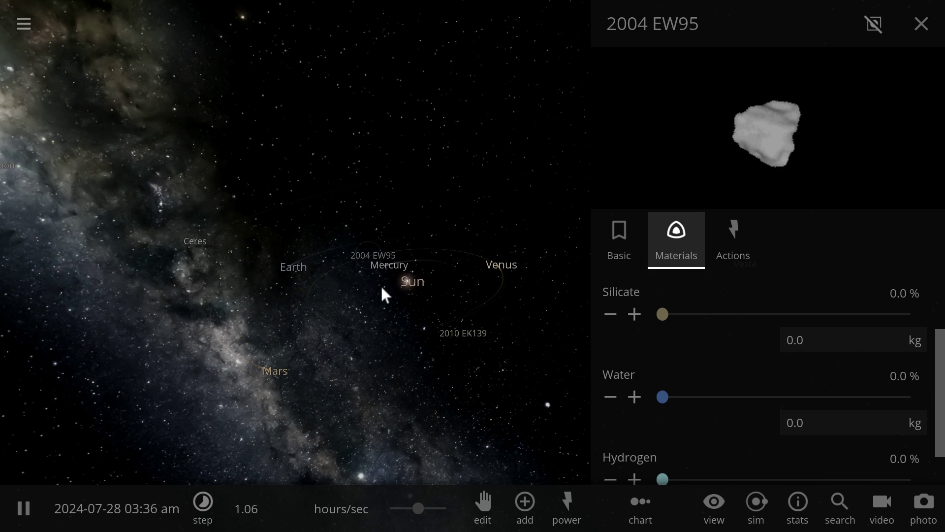
left_click(385, 264)
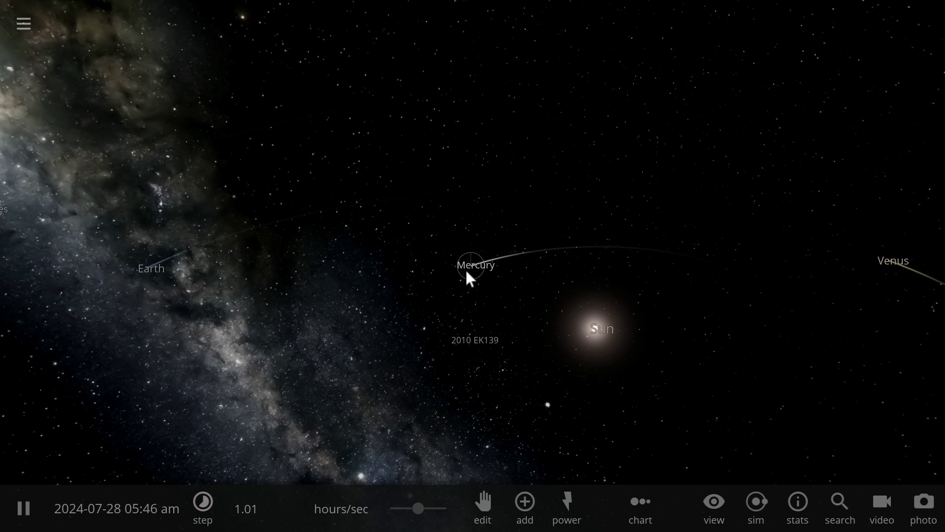
left_click(465, 267)
left_click(566, 512)
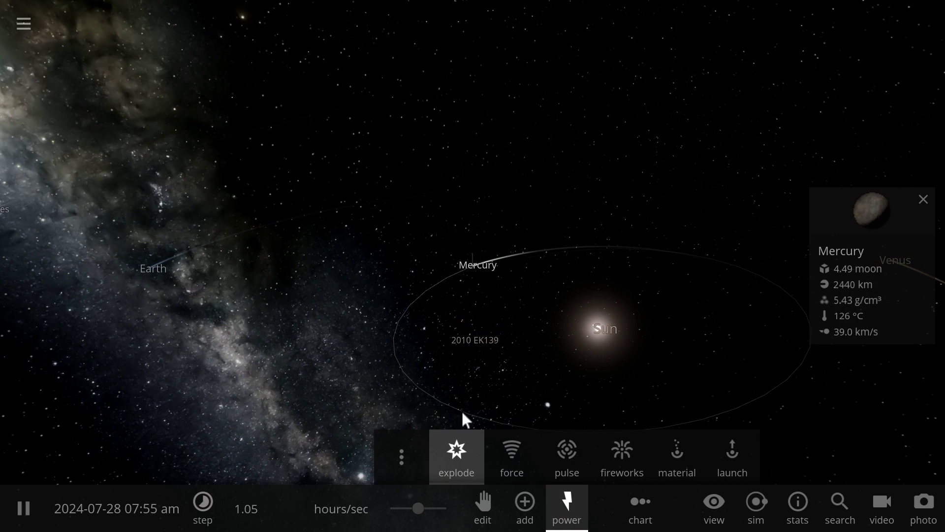
double_click(474, 266)
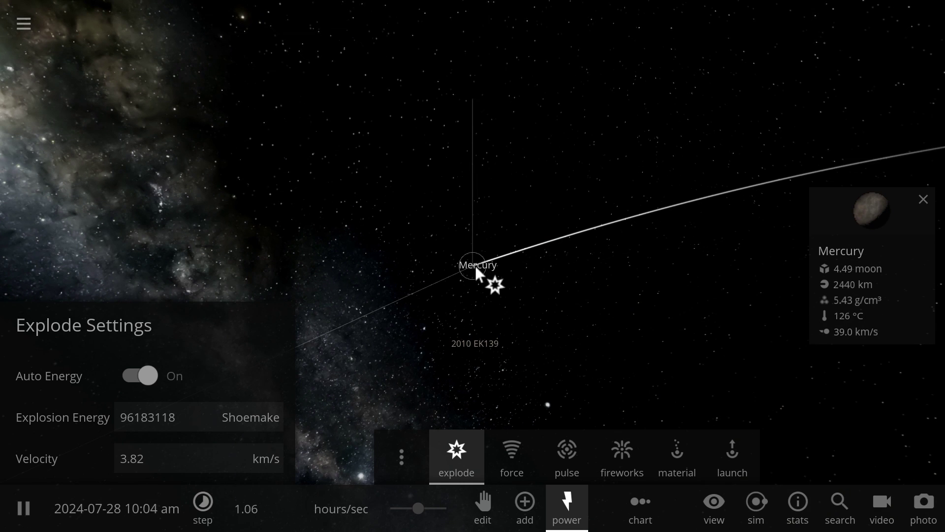
scroll(475, 266, "down", 2)
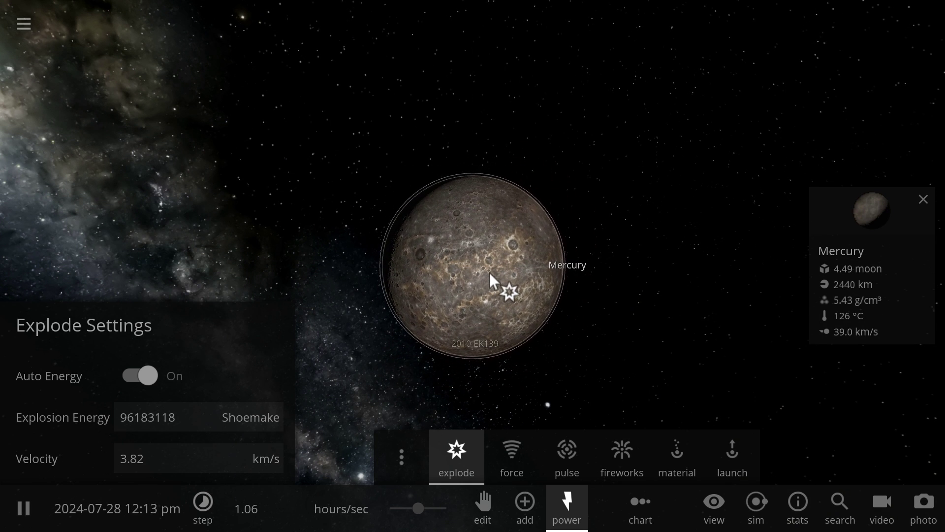
left_click(481, 269)
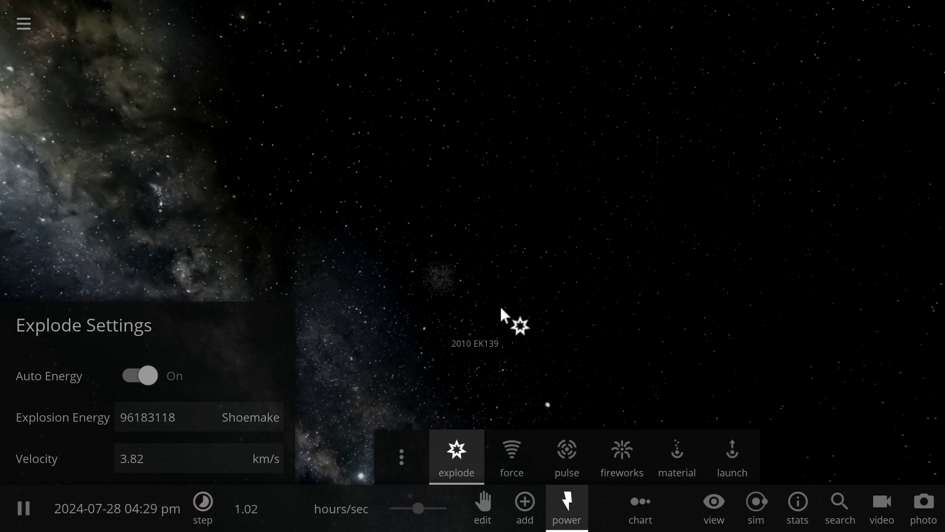
Blow up Venus with the Explode power and leave the tool
scroll(515, 300, "down", 3)
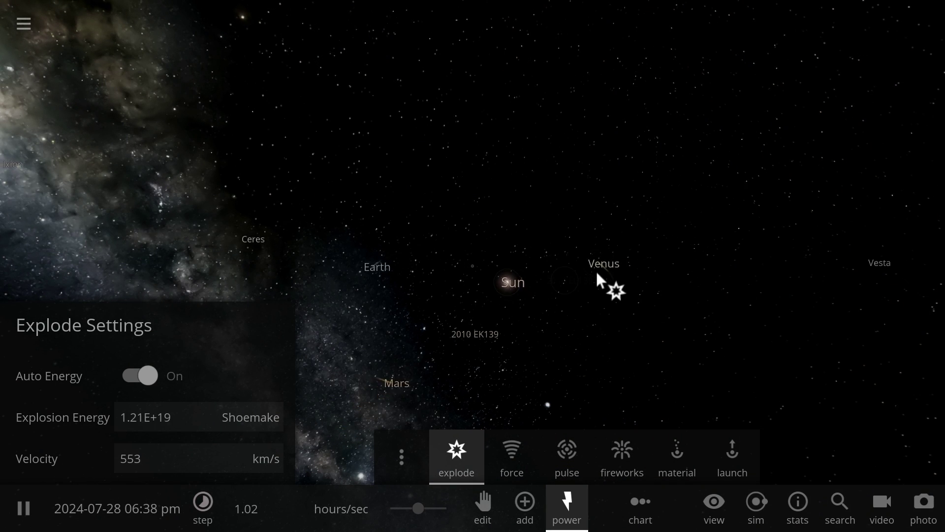
left_click(559, 263)
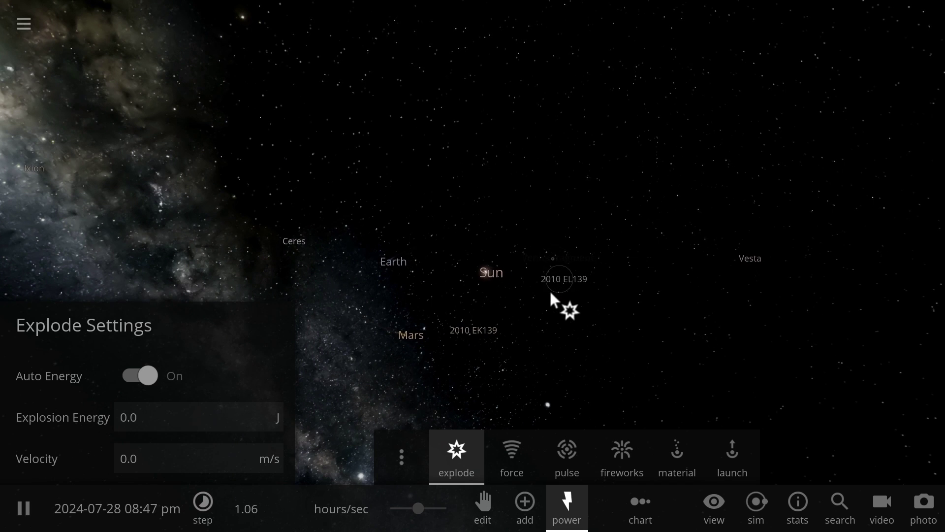
key("Escape")
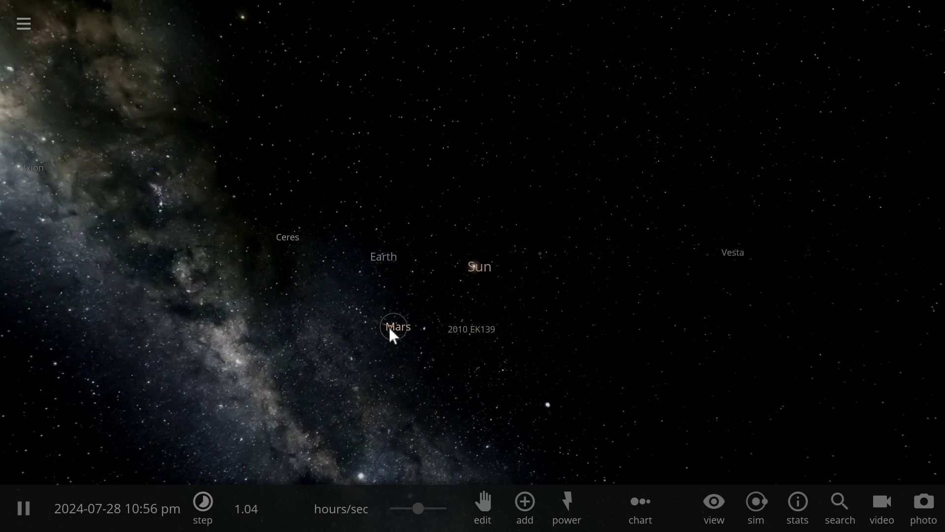
Select Mars and examine its Earth Similarity and Life Likelihood in the material properties
left_click(390, 330)
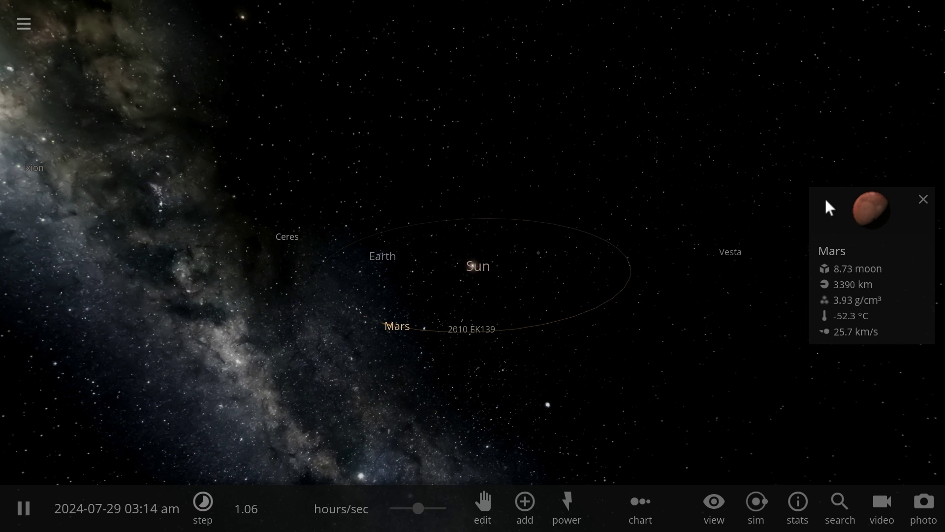
left_click(863, 209)
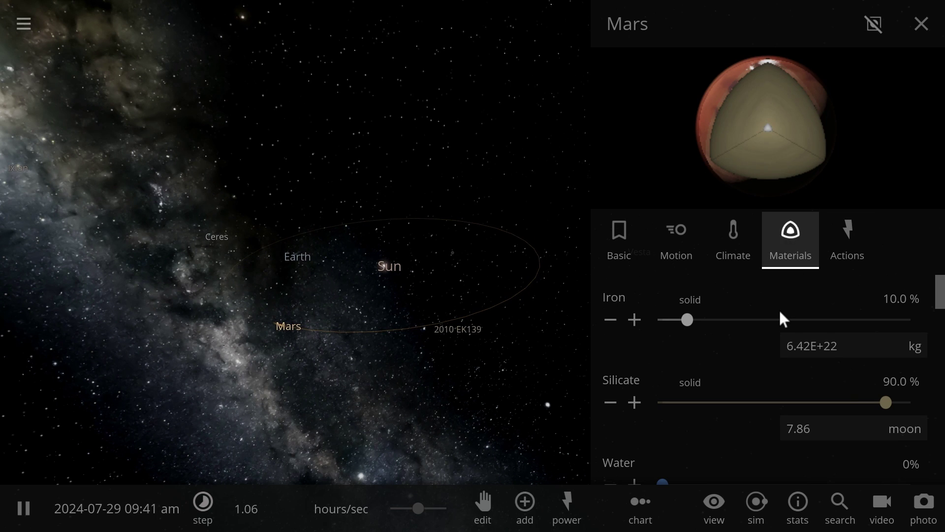
scroll(780, 312, "down", 5)
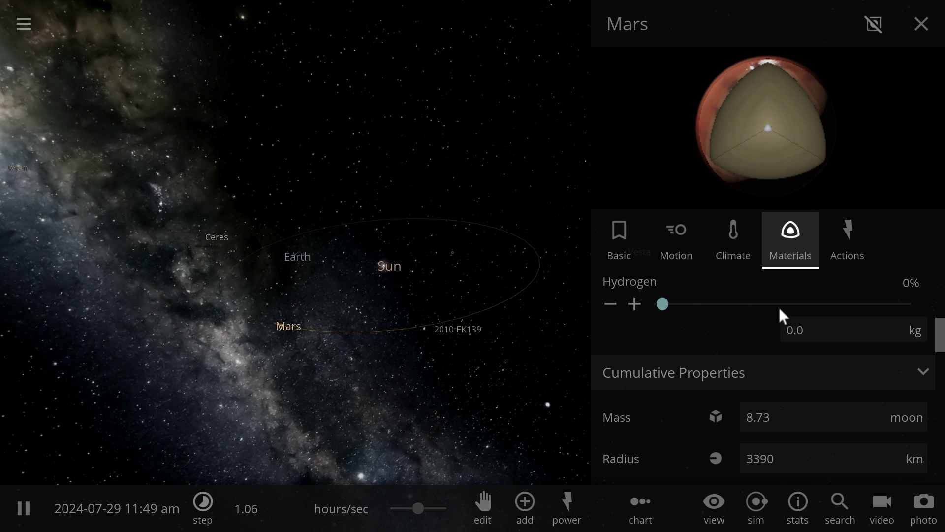
scroll(780, 315, "down", 8)
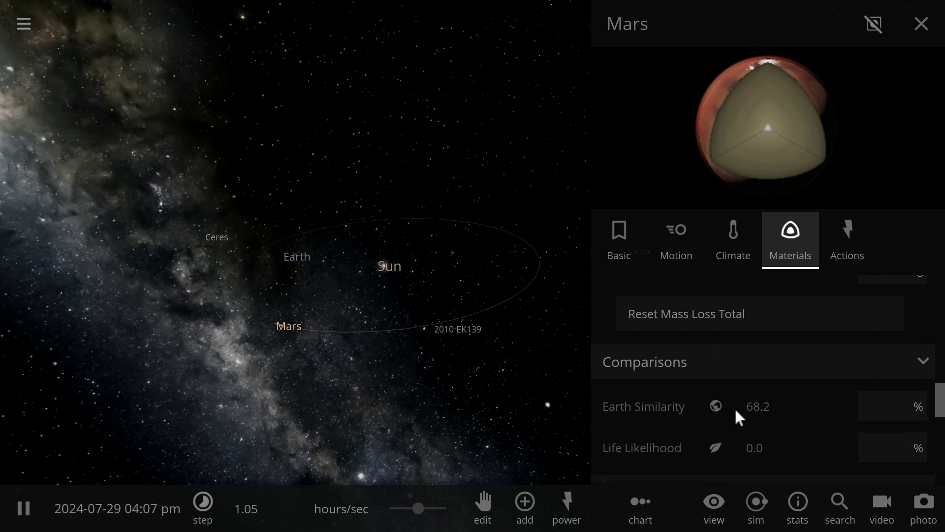
mouse_move(735, 409)
scroll(740, 394, "down", 3)
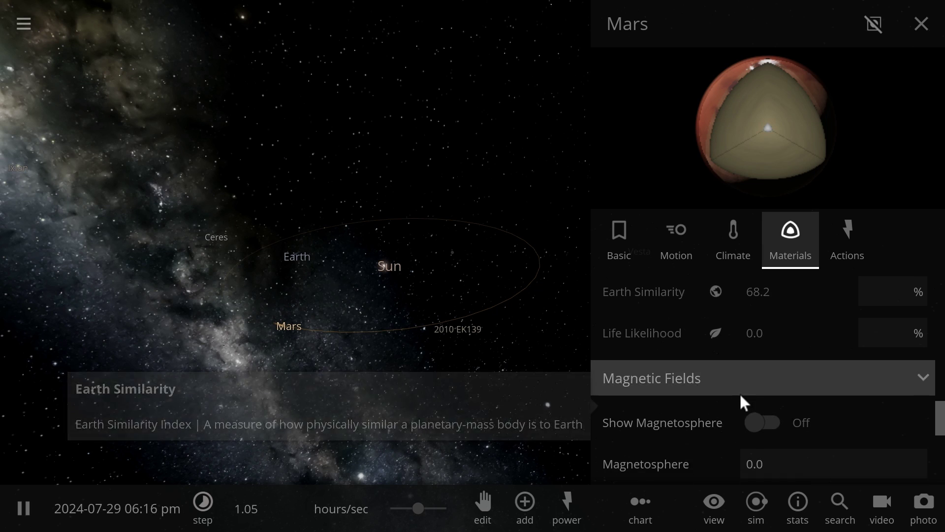
Return to the basic properties of Mars and focus the view on the planet
scroll(748, 395, "up", 3)
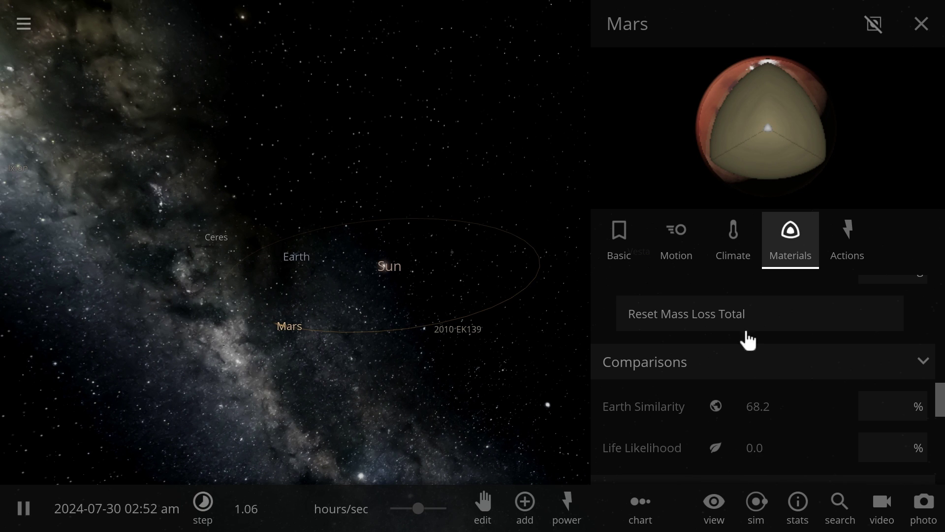
left_click(623, 250)
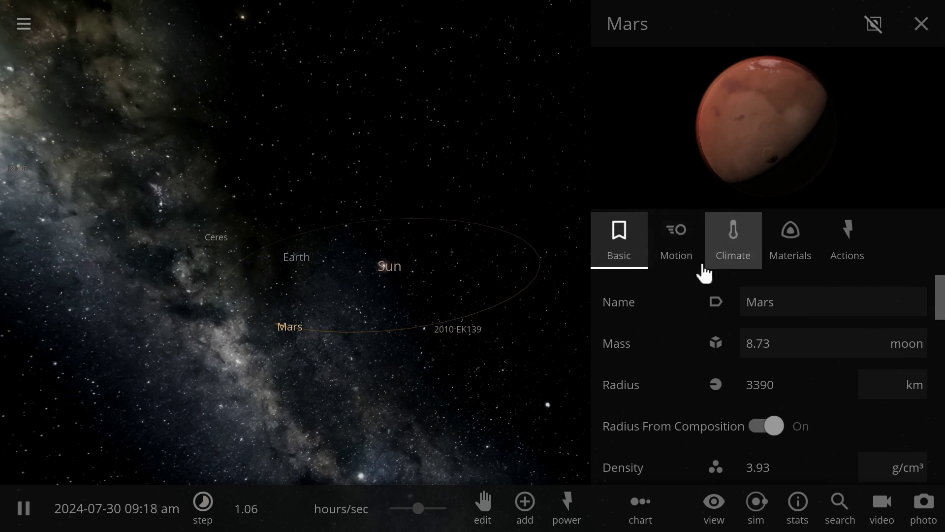
left_click(273, 328)
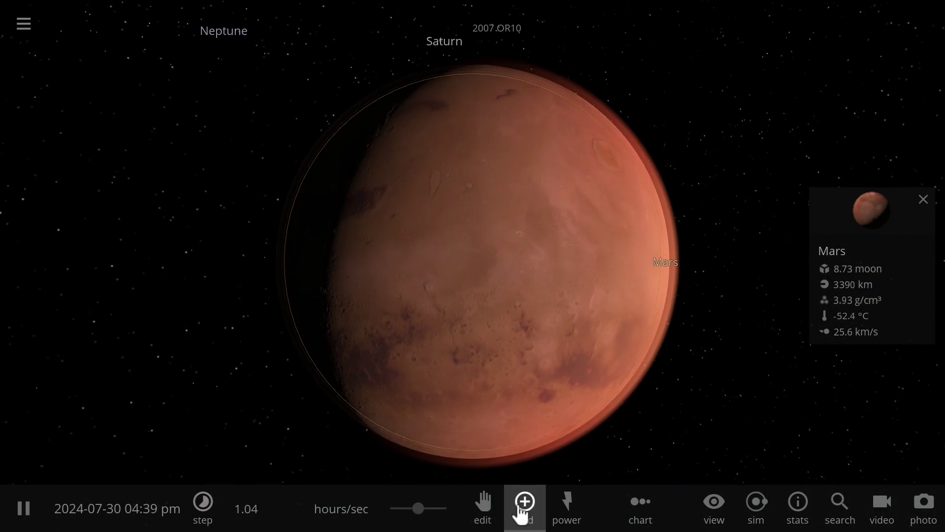
Preview Earth over Mars in Orbit mode to compare their sizes without adding it, and close the Mars properties
left_click(521, 512)
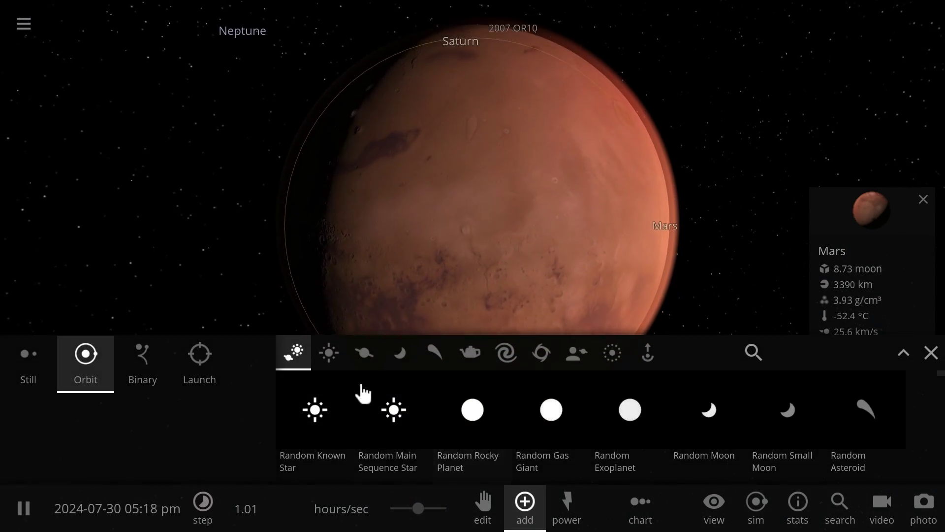
left_click(367, 357)
left_click(719, 421)
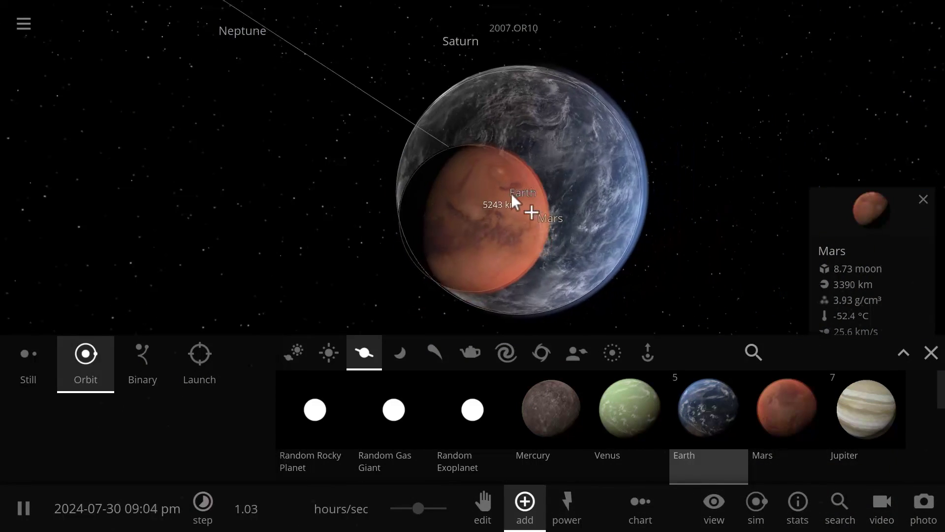
left_click(489, 199)
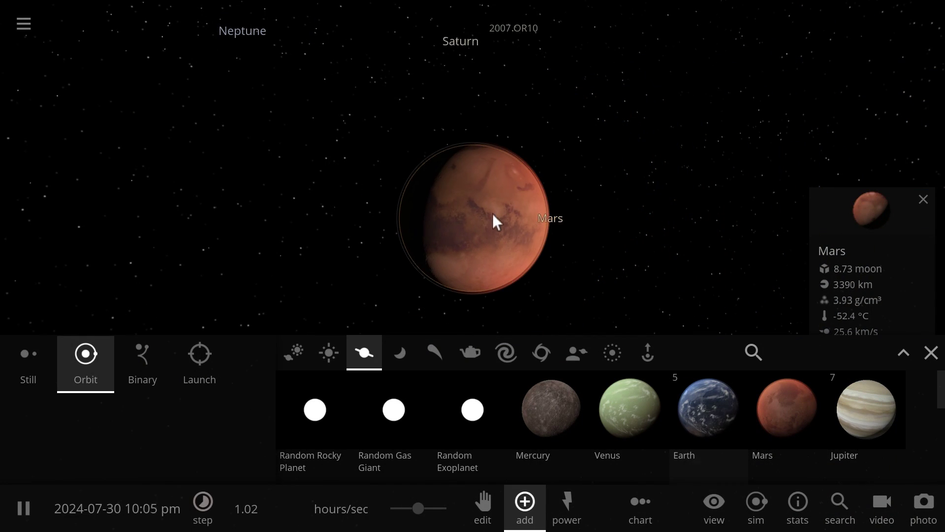
left_click(526, 246)
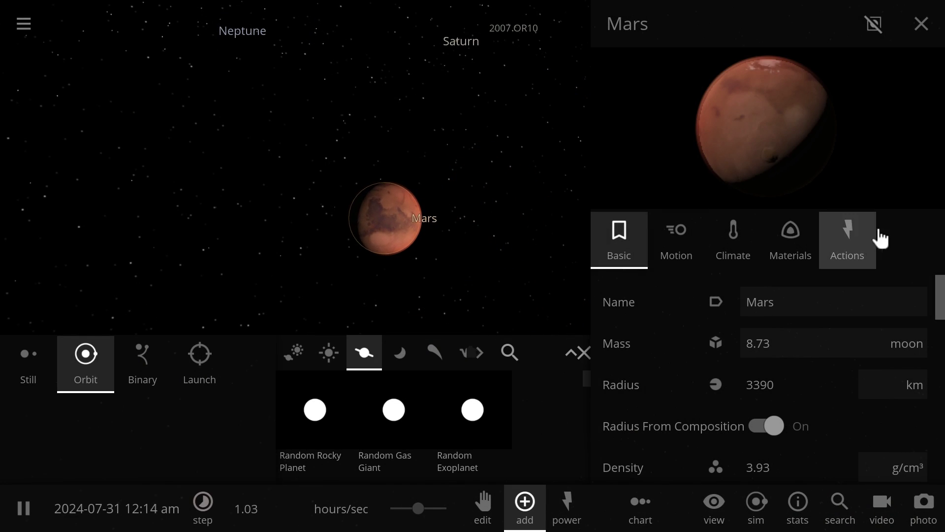
left_click(920, 22)
Blow up Mars with the Explode power using Auto Energy
left_click(566, 509)
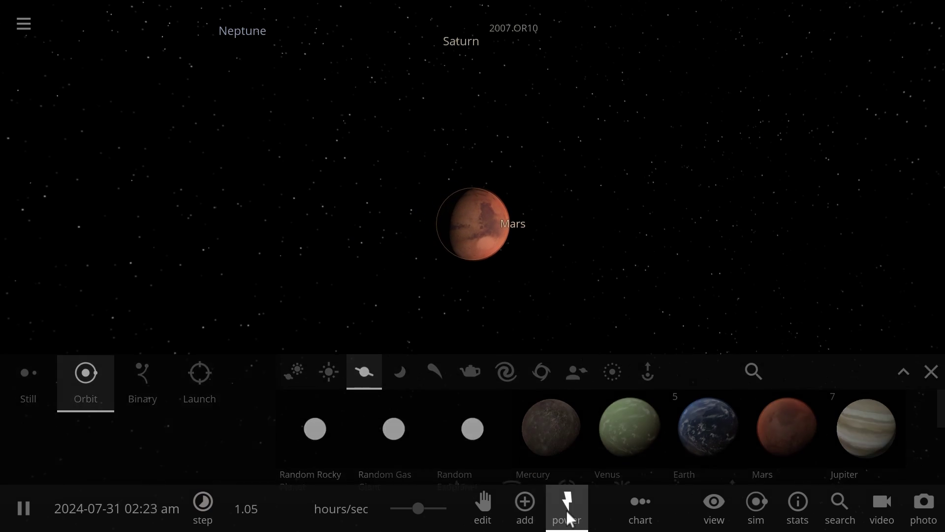
left_click(472, 473)
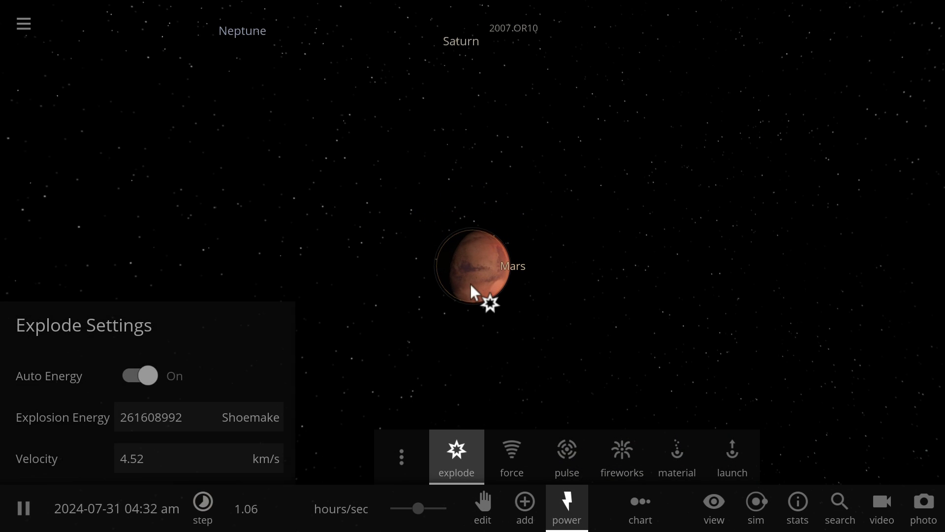
left_click(470, 279)
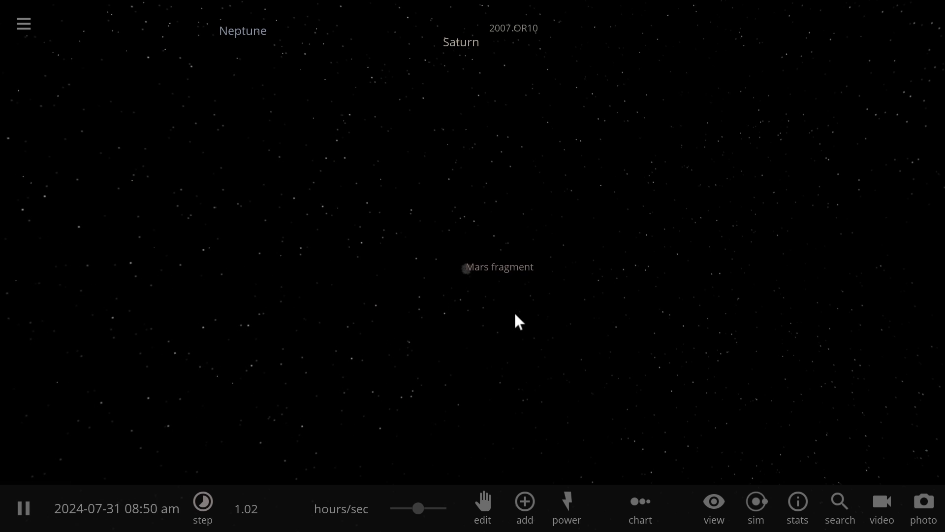
Load a fresh solar system simulation that includes the planets and their moons
scroll(514, 315, "down", 5)
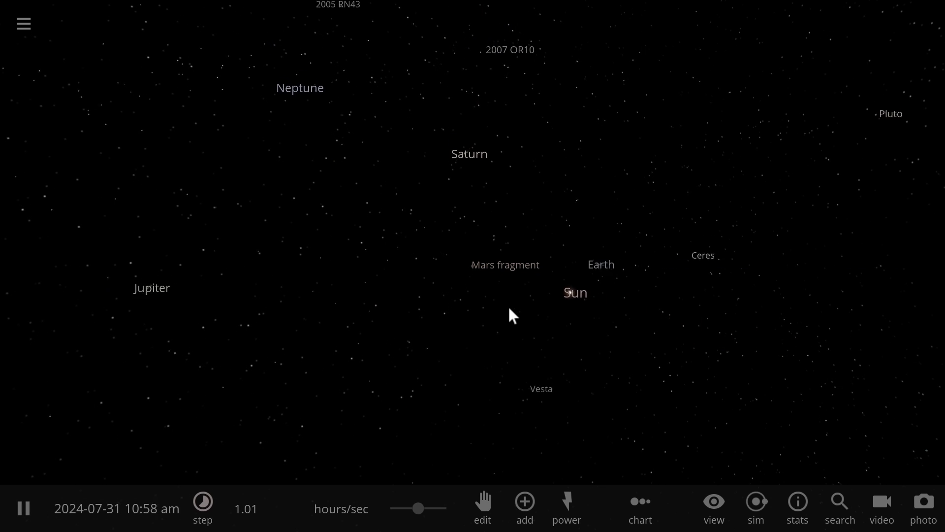
left_click_drag(514, 320, 446, 308)
left_click(23, 25)
left_click(120, 280)
left_click(116, 270)
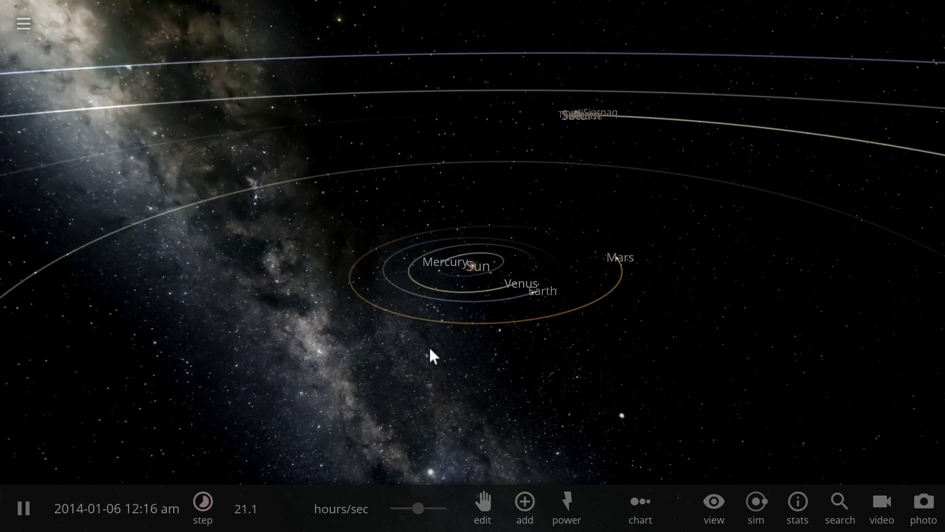
Move in on Jupiter's moon Io and slow the simulation to about 1 hour/sec
left_click(649, 338)
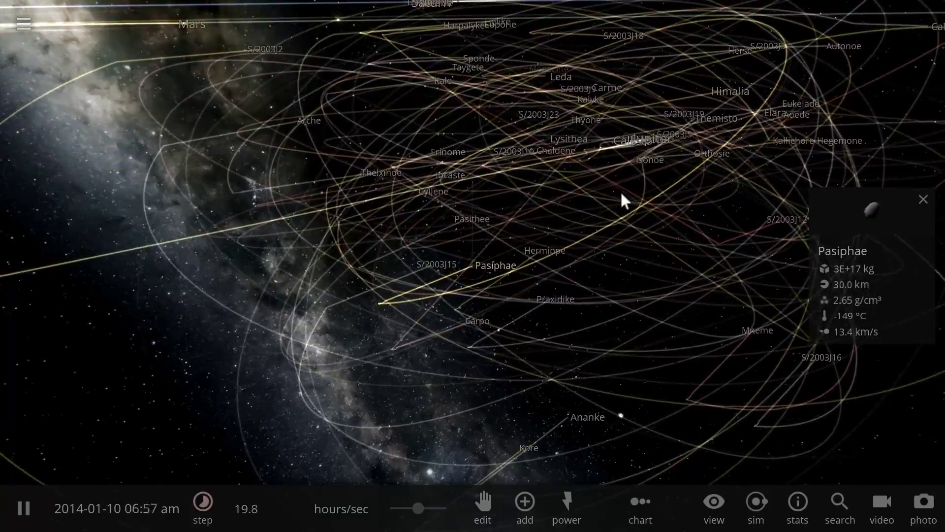
left_click_drag(621, 192, 656, 129)
left_click(657, 128)
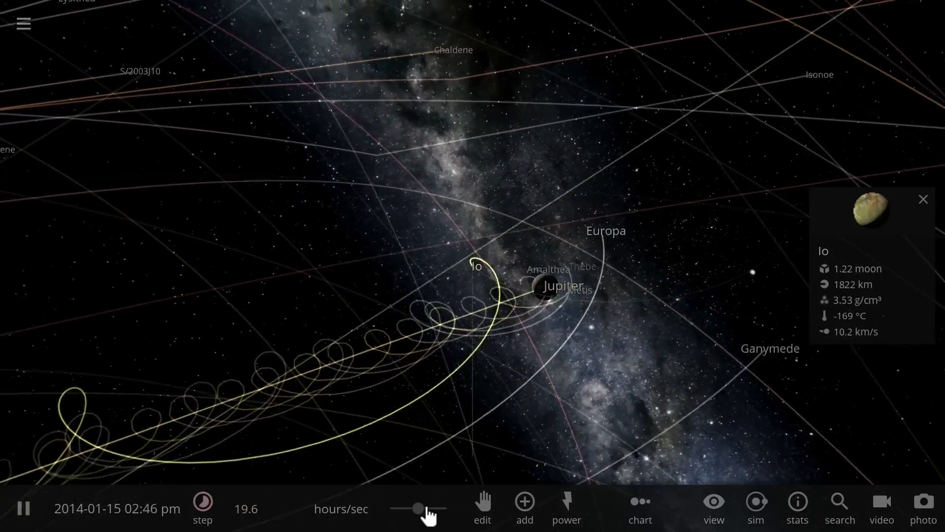
left_click_drag(428, 516, 374, 515)
Select Jupiter and check its Earth Similarity and Life Likelihood in the material properties
left_click(424, 232)
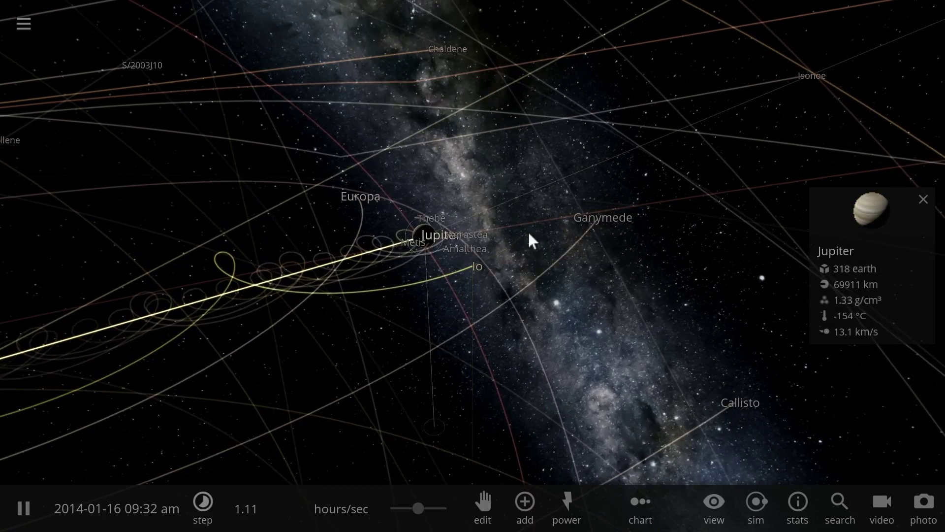
left_click(854, 213)
left_click(778, 238)
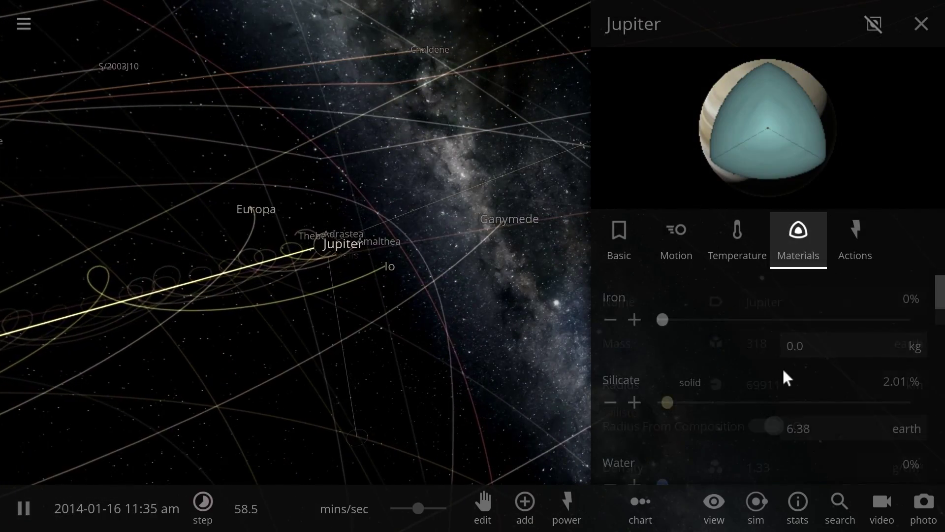
scroll(785, 362, "down", 8)
scroll(787, 354, "down", 5)
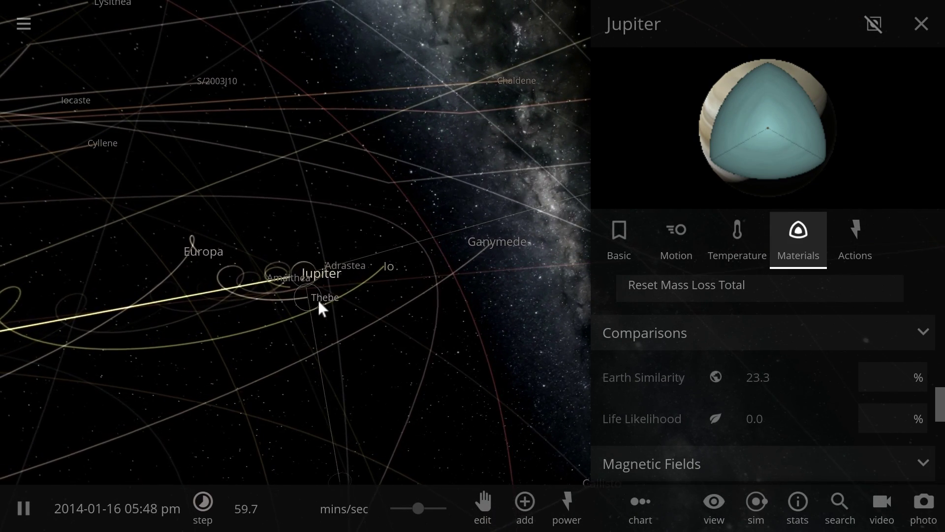
Check the Earth Similarity and Life Likelihood of Jupiter's moons Thebe, Europa, Callisto, Io and Ganymede
left_click(317, 300)
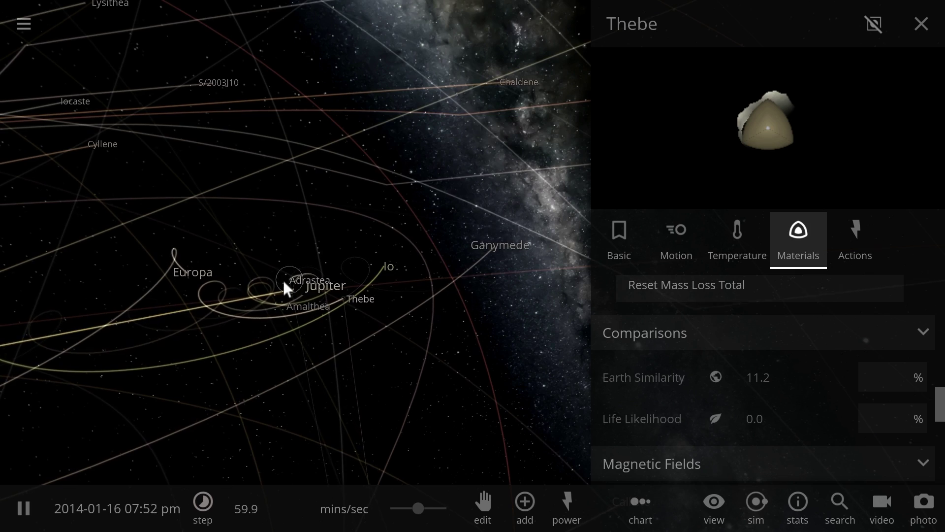
left_click(285, 287)
left_click(379, 293)
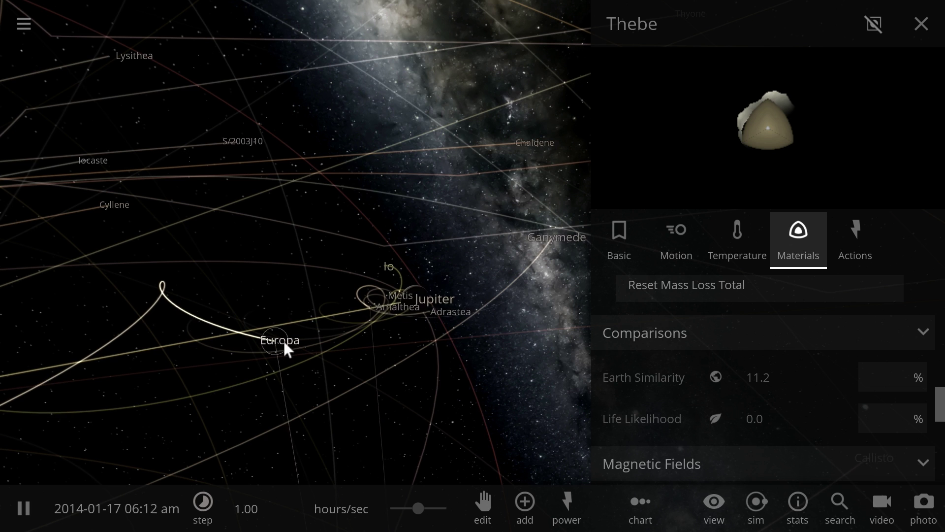
left_click(294, 341)
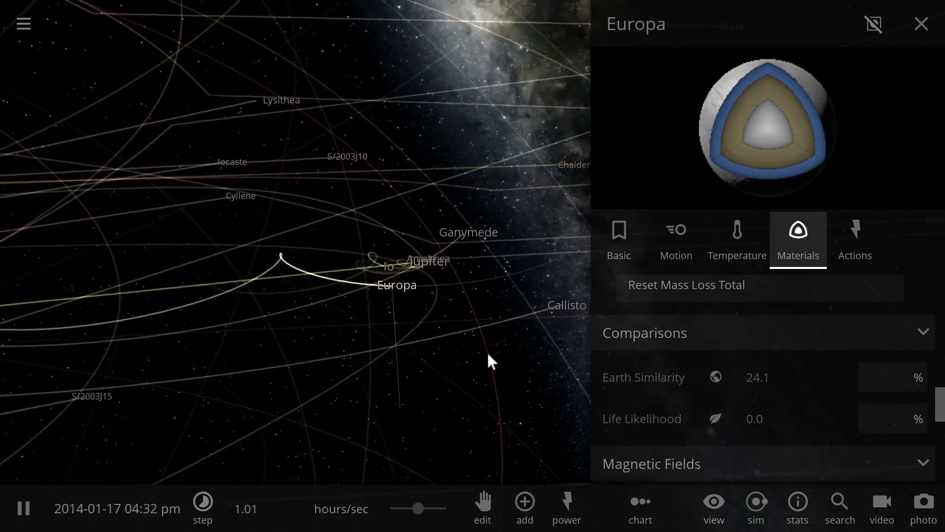
left_click(552, 301)
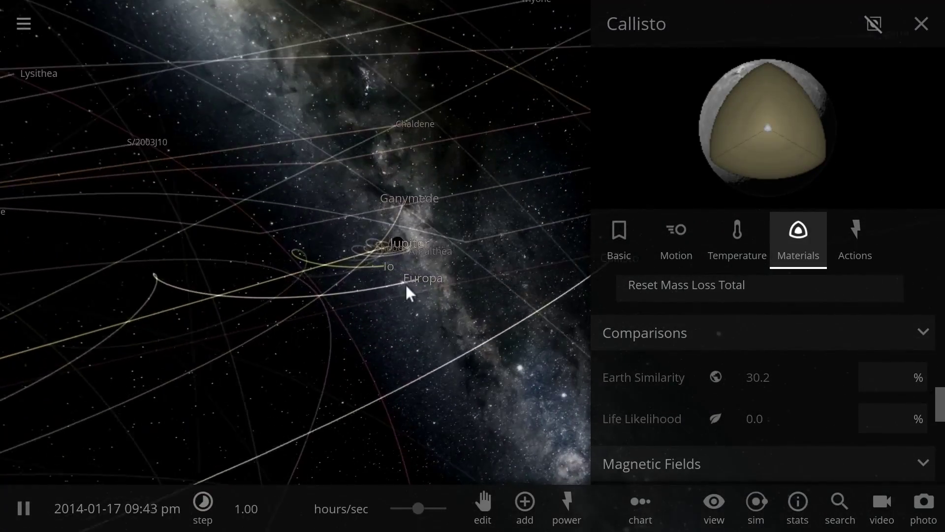
left_click(383, 271)
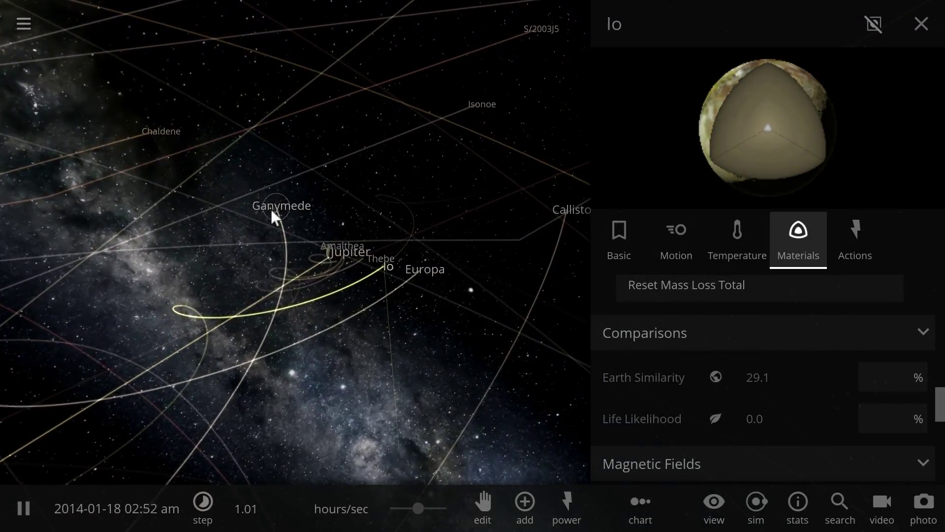
left_click(266, 213)
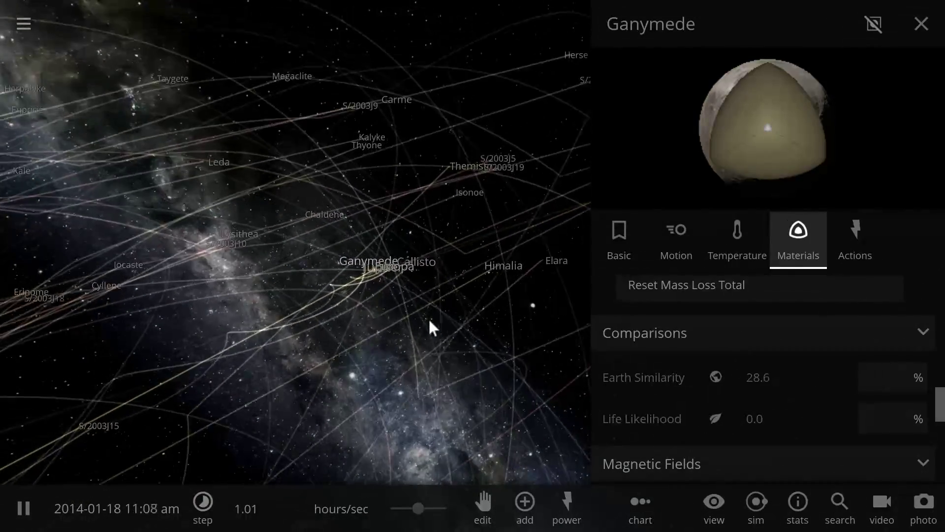
Go to Saturn's system and check the comparisons of the moons Tarvos, Kiviuq, Mimas and Pandora
scroll(429, 319, "down", 5)
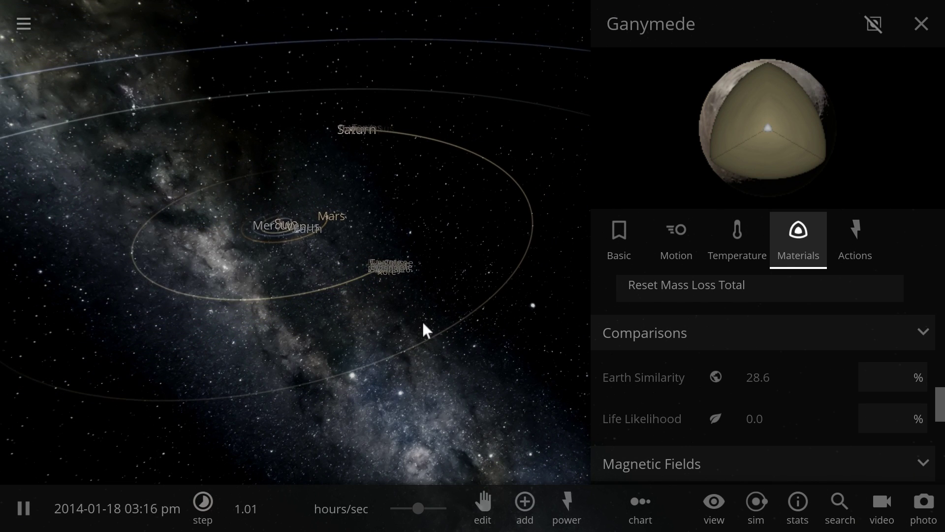
left_click(350, 130)
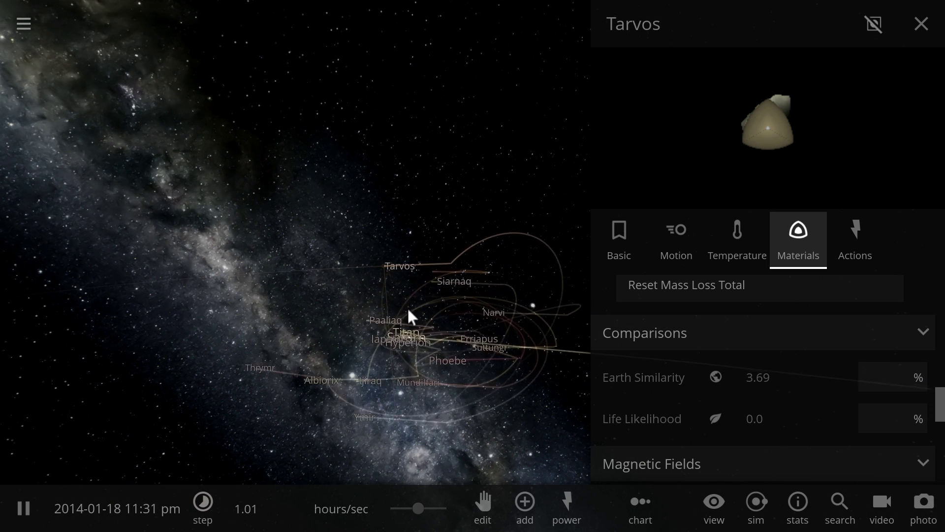
left_click(408, 367)
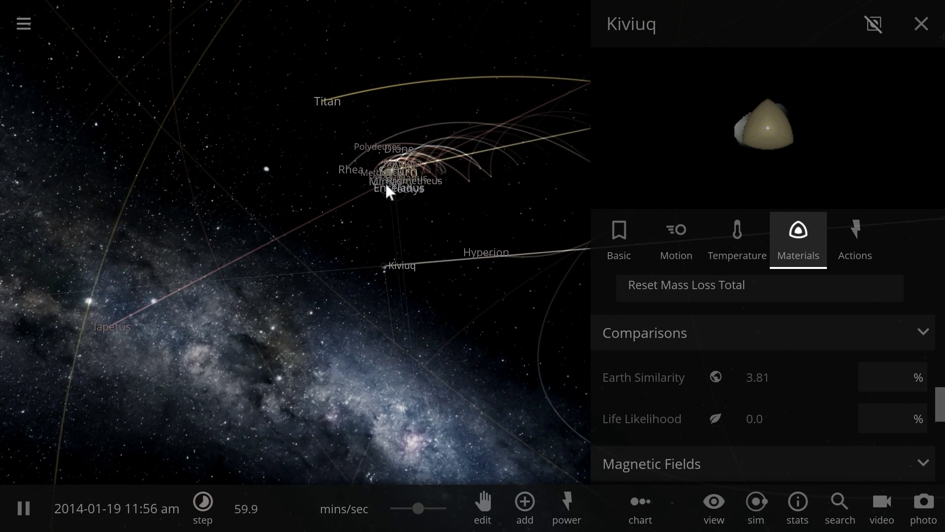
left_click(385, 183)
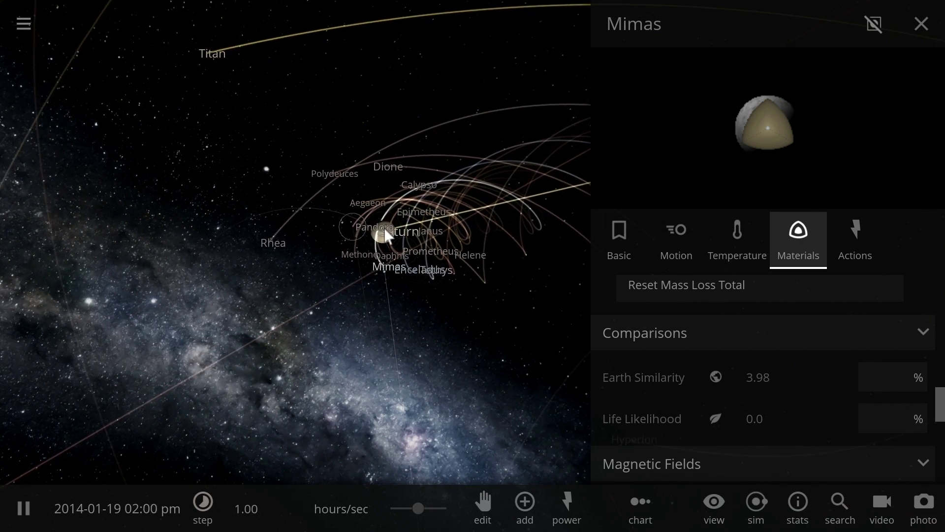
left_click(384, 227)
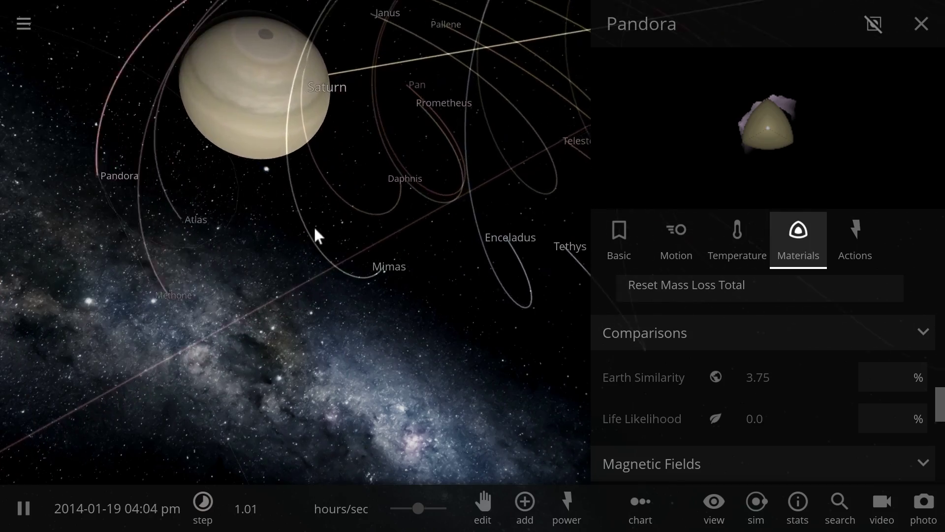
Select Saturn and examine its Earth Similarity and Life Likelihood
left_click(255, 177)
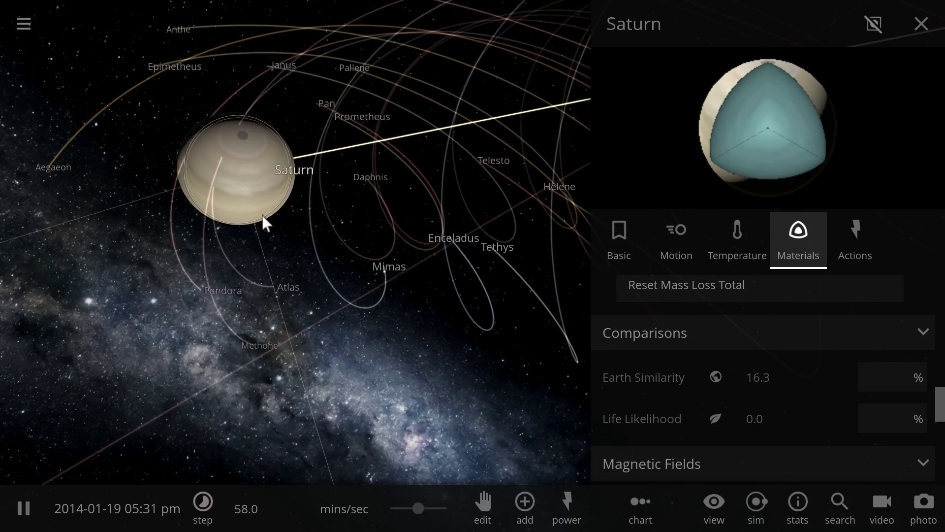
scroll(706, 350, "down", 3)
scroll(706, 350, "up", 3)
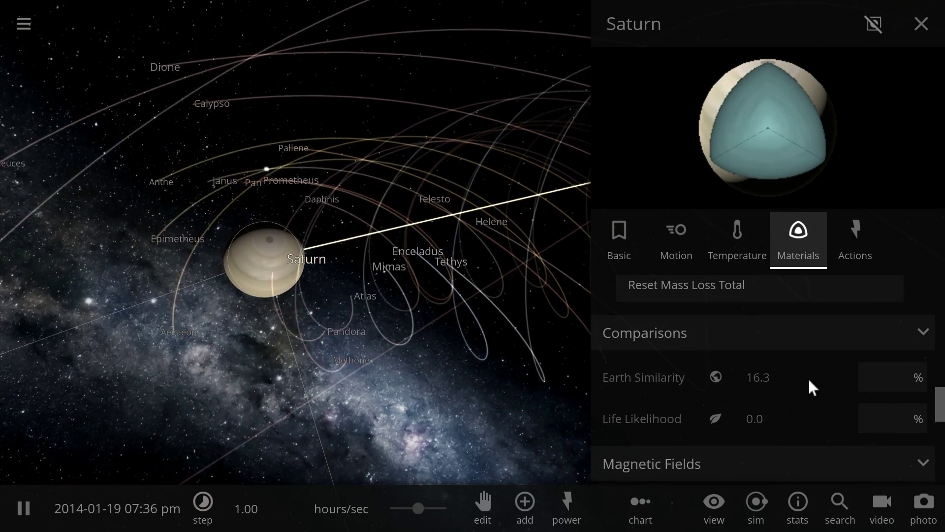
Check the Earth Similarity and Life Likelihood of Saturn's moons Rhea and Dione, and leave the properties
scroll(264, 349, "down", 5)
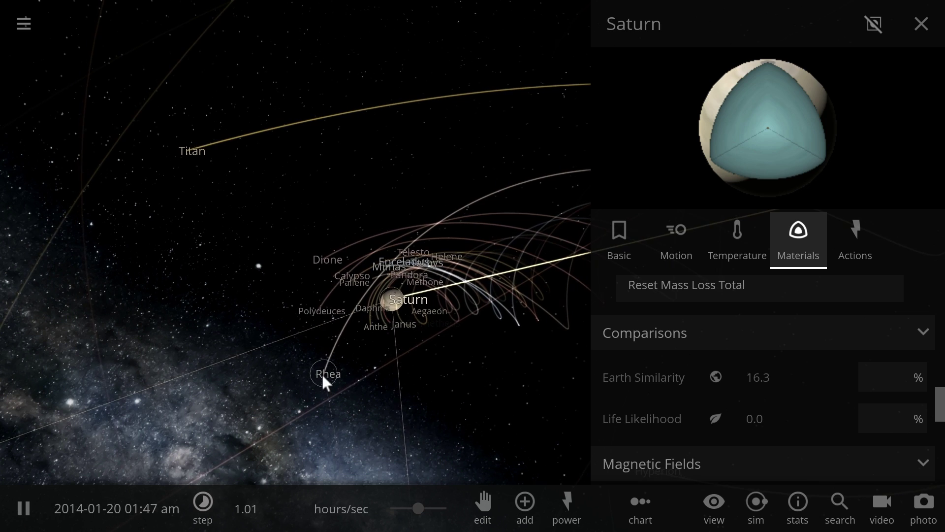
left_click(320, 373)
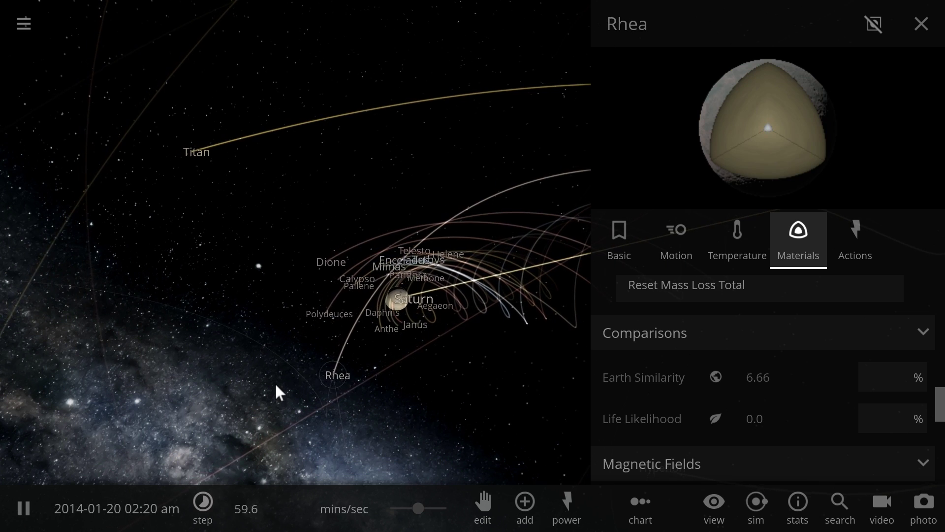
left_click(330, 267)
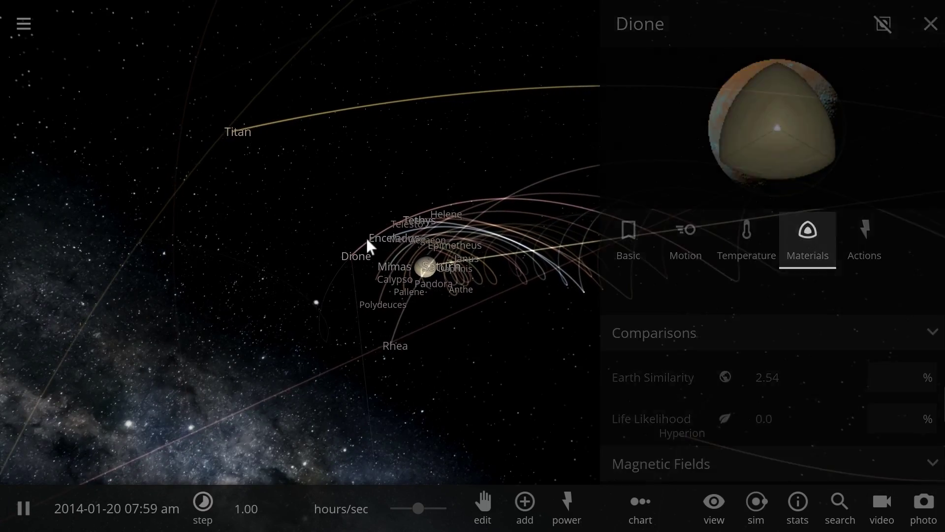
left_click(400, 265)
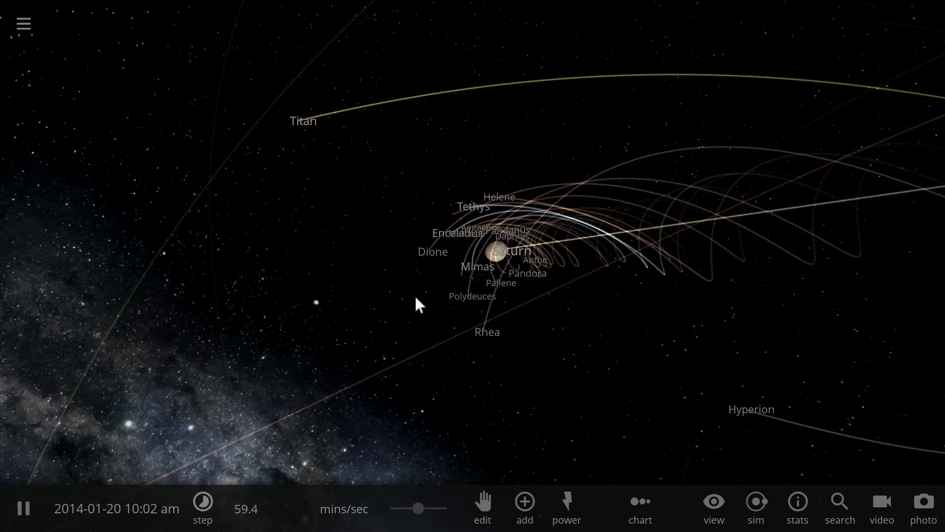
scroll(406, 291, "down", 5)
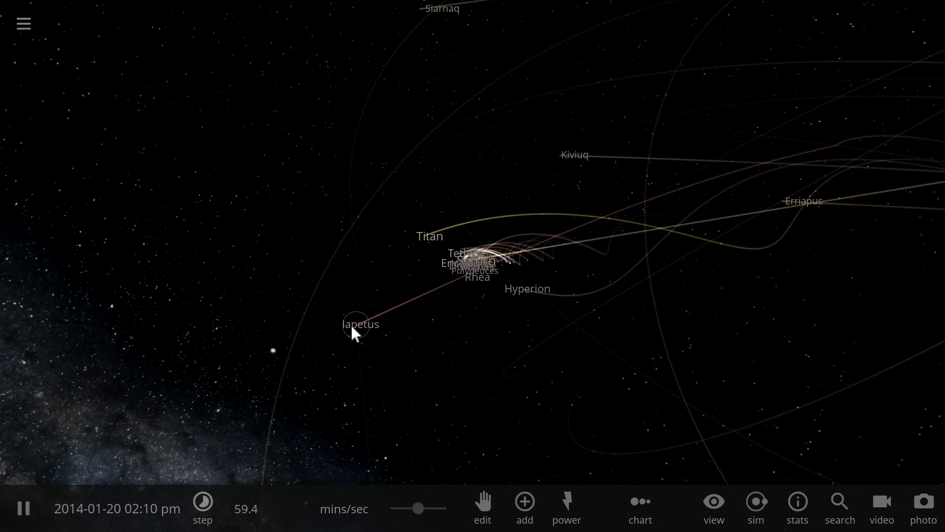
Check the Earth Similarity and Life Likelihood of Saturn's moons Iapetus and Titan
left_click(351, 324)
left_click(862, 212)
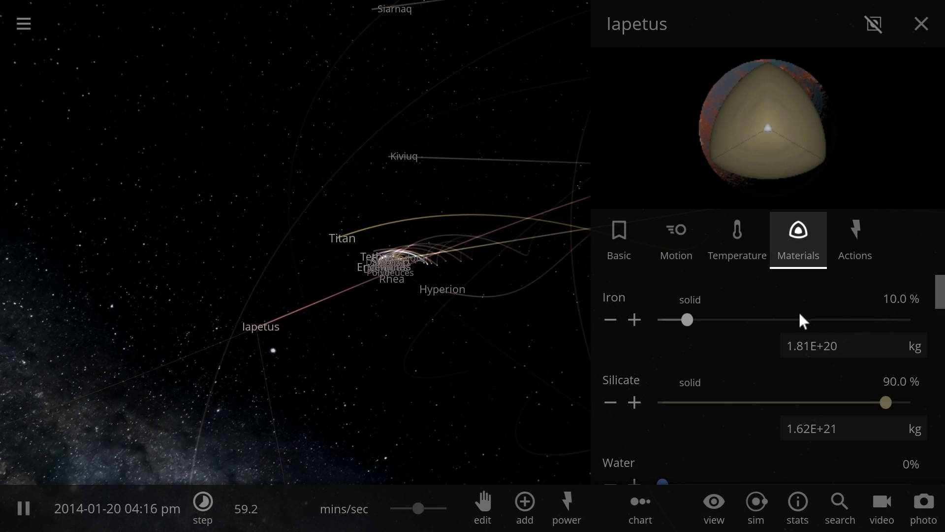
scroll(800, 315, "down", 10)
scroll(801, 312, "down", 5)
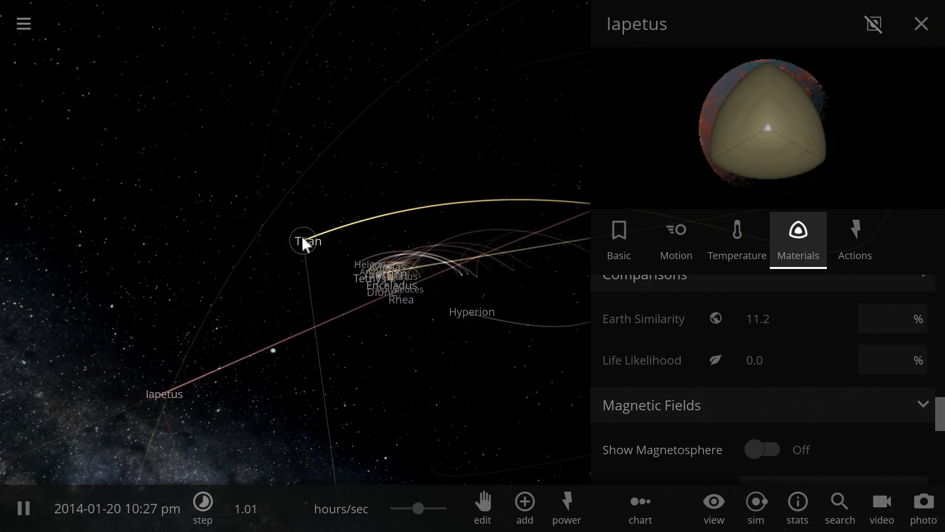
left_click(304, 240)
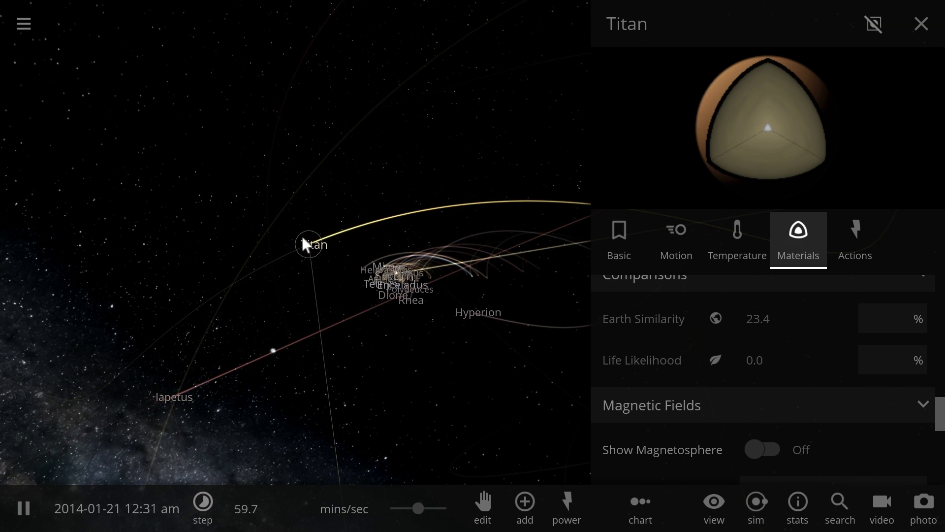
Examine Titan up close and review its magnetic field properties and comparison values
left_click_drag(383, 343, 303, 282)
scroll(389, 275, "up", 10)
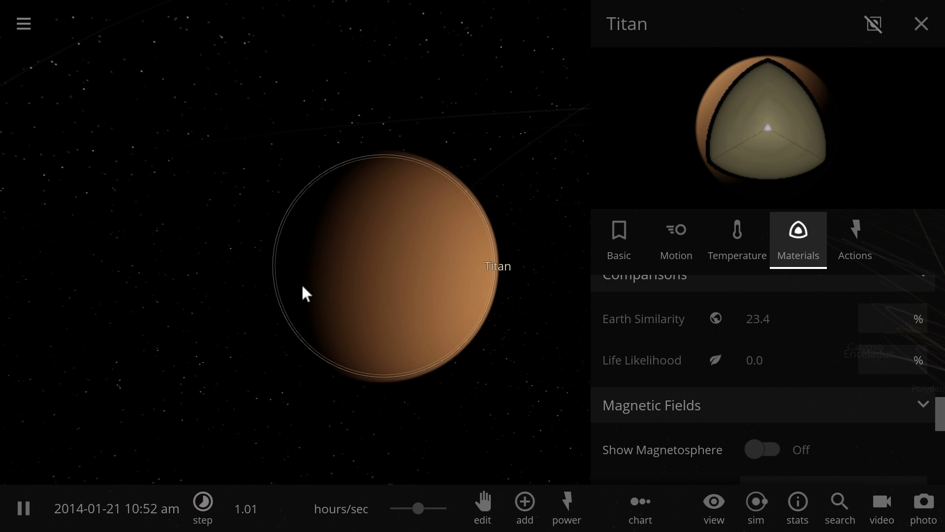
left_click_drag(386, 268, 334, 256)
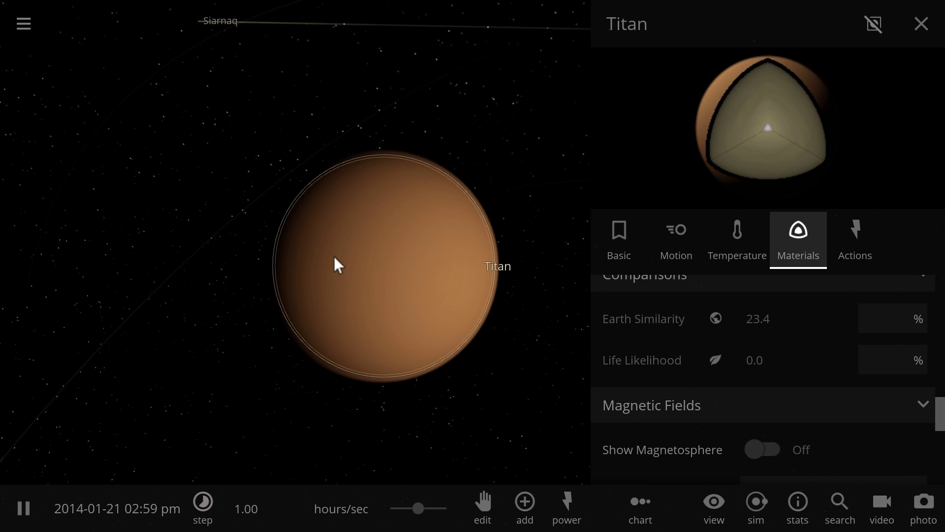
left_click_drag(372, 248, 347, 245)
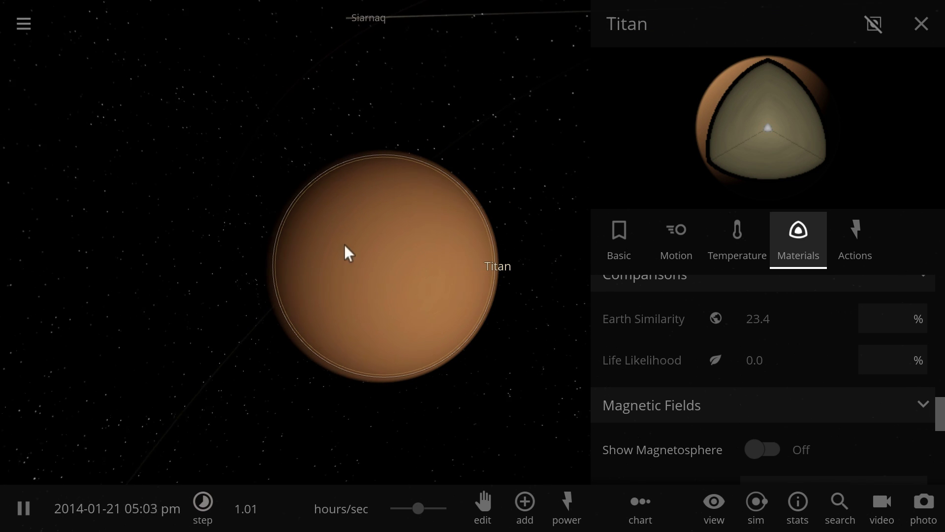
scroll(349, 244, "up", 5)
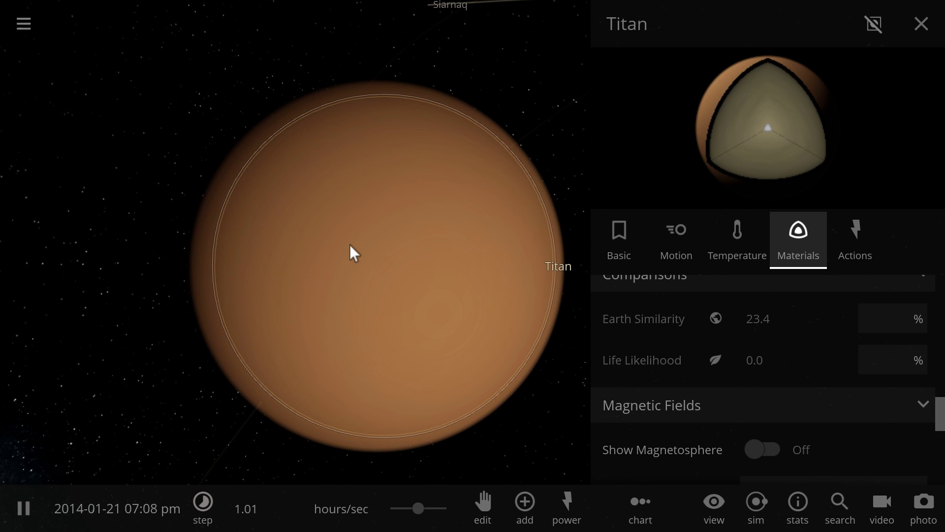
scroll(757, 374, "down", 6)
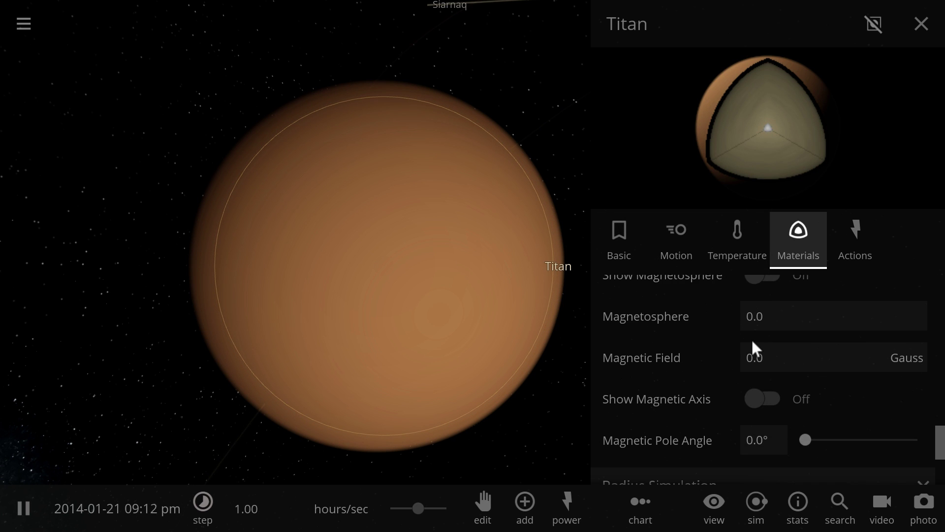
scroll(777, 352, "up", 5)
scroll(775, 352, "up", 2)
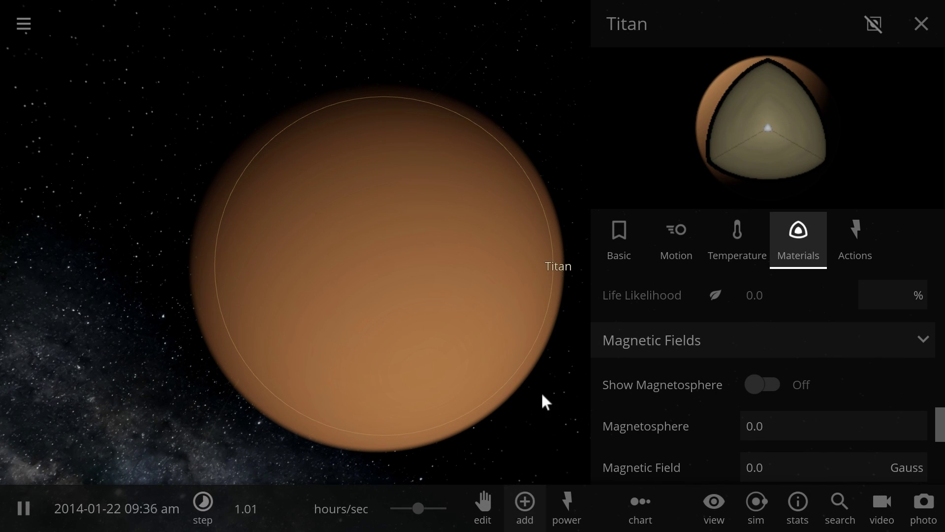
scroll(768, 308, "down", 5)
scroll(783, 357, "up", 5)
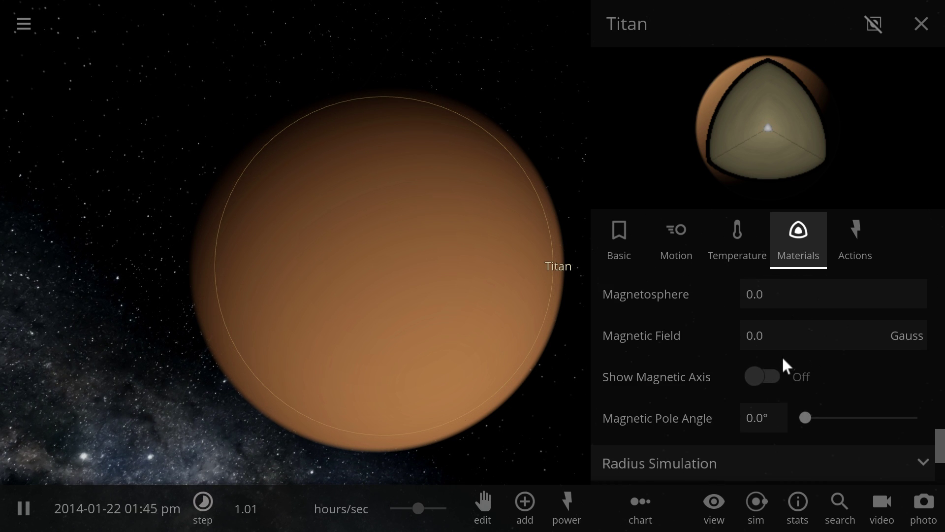
scroll(782, 366, "up", 3)
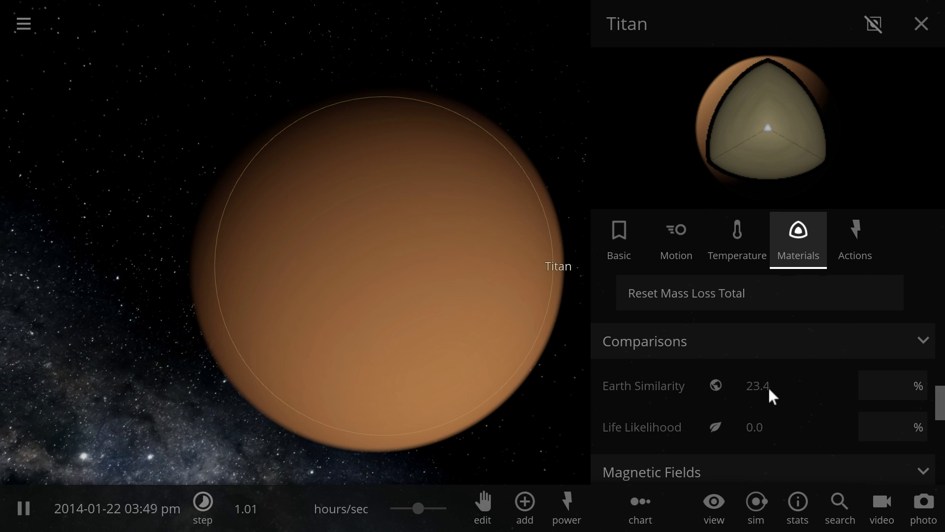
Leave Saturn's system and focus on the Sun with the inner planets around it in view
scroll(442, 340, "down", 10)
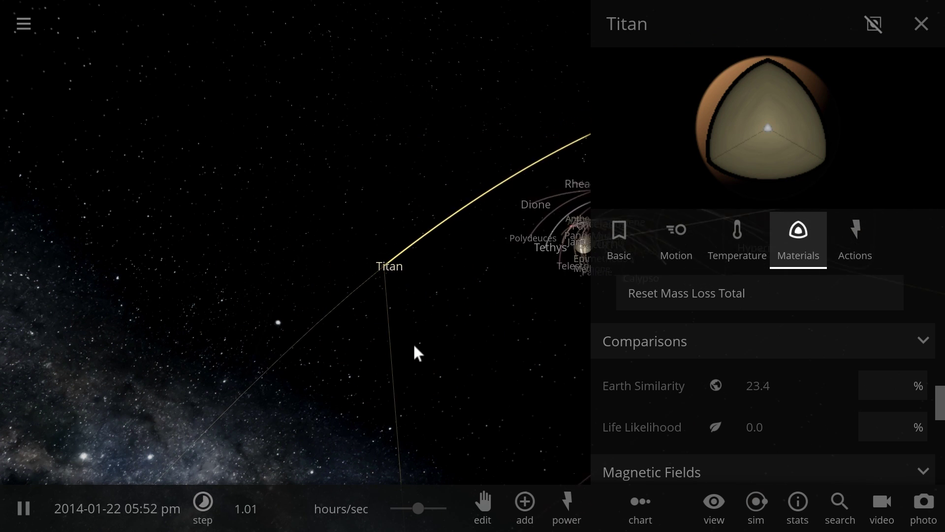
scroll(414, 345, "down", 10)
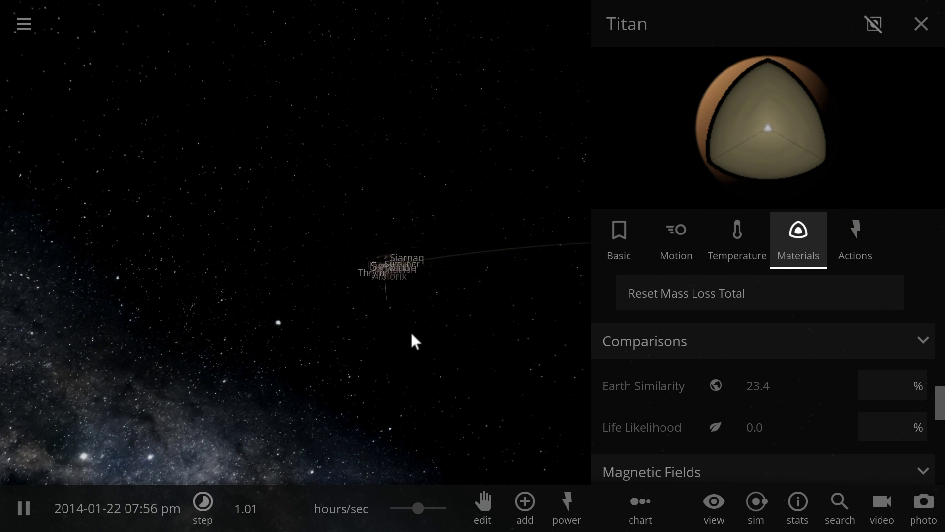
scroll(414, 338, "down", 10)
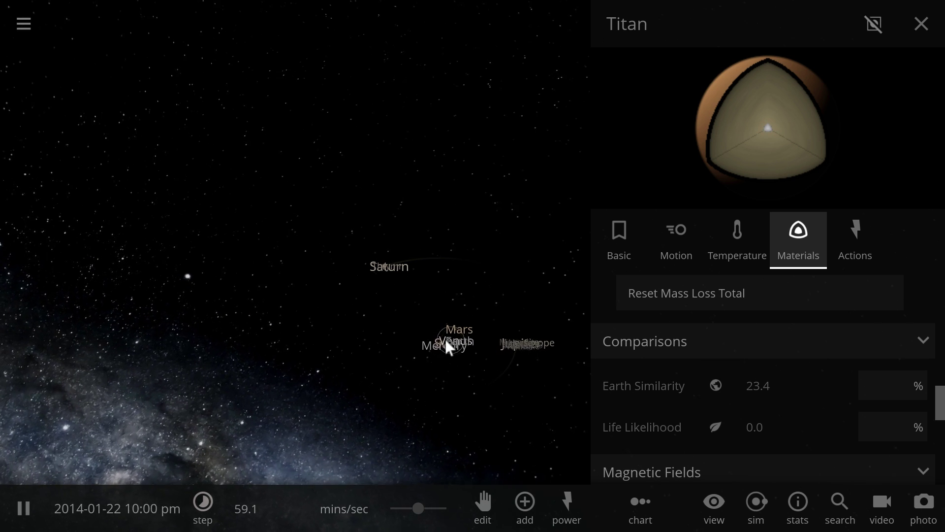
double_click(445, 339)
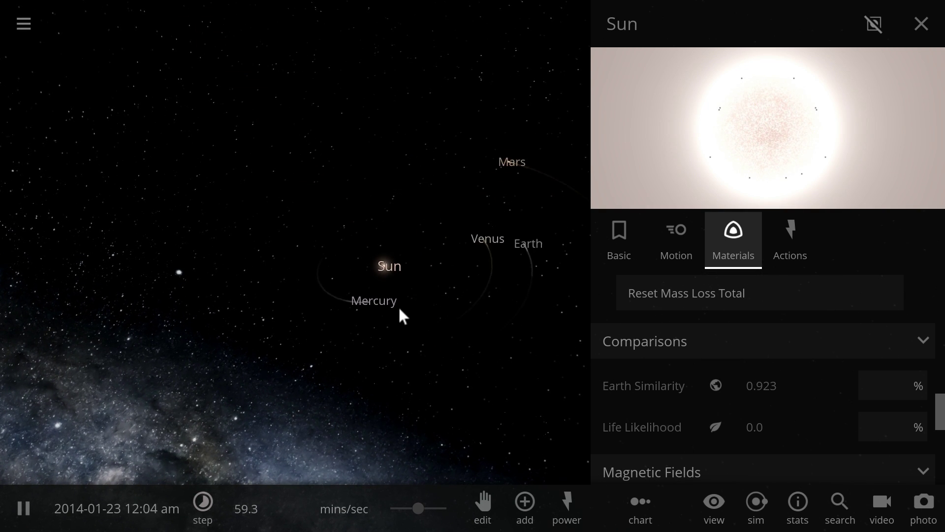
scroll(399, 308, "down", 5)
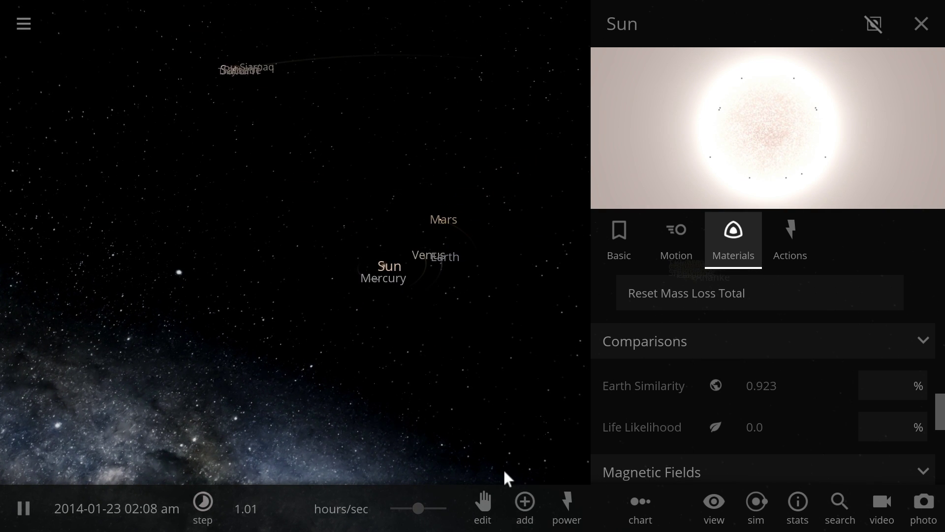
scroll(481, 312, "up", 3)
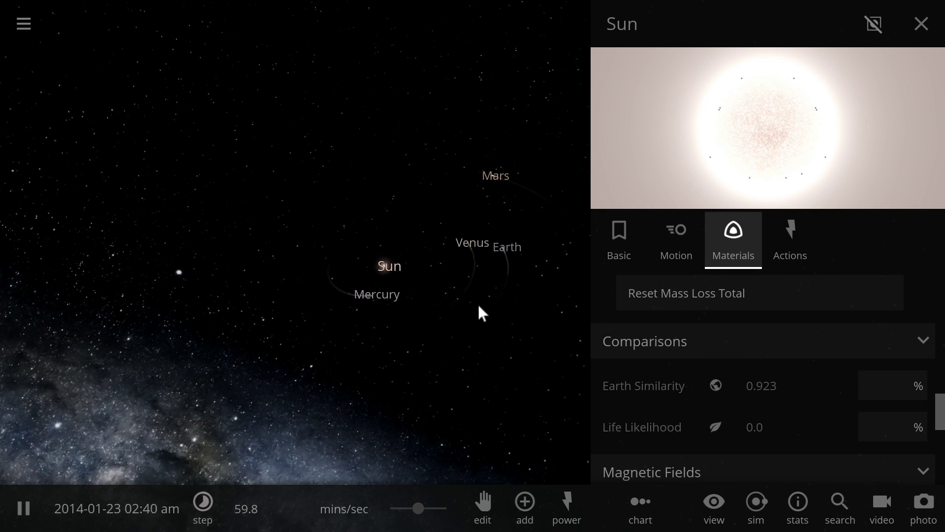
Add a copy of the moon Titan in orbit around the Sun
left_click(569, 512)
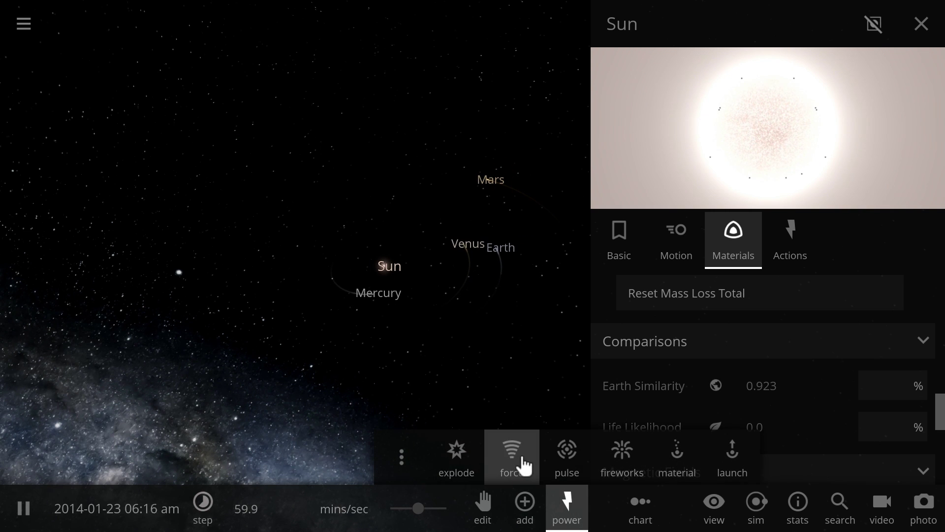
left_click(524, 505)
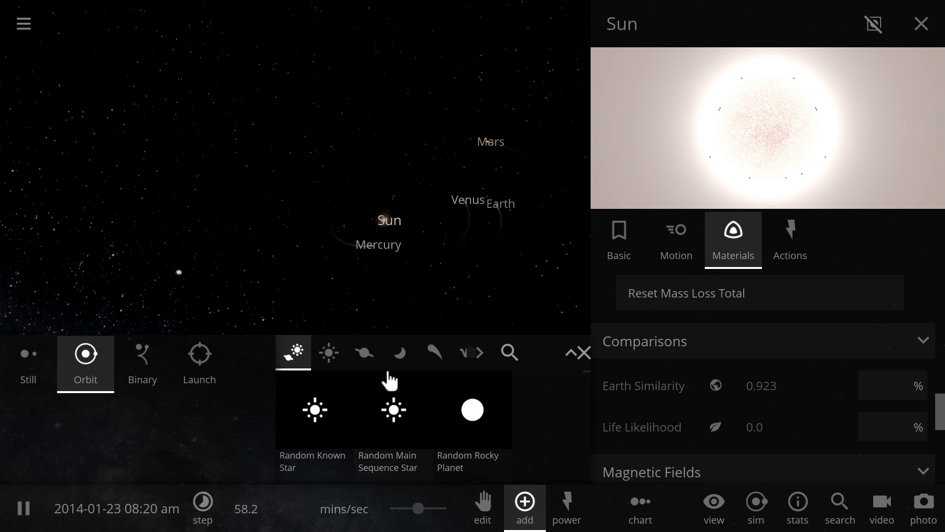
left_click(326, 362)
left_click(354, 365)
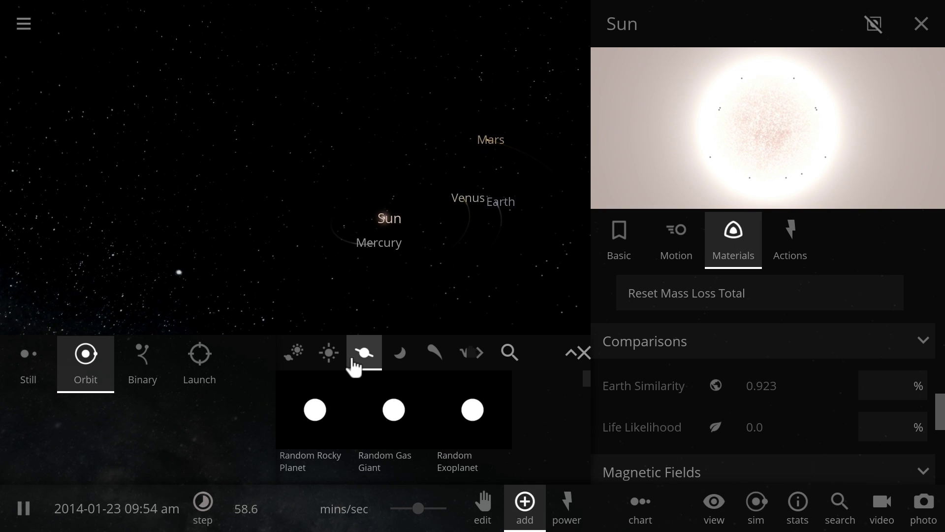
left_click(399, 353)
left_click(422, 300)
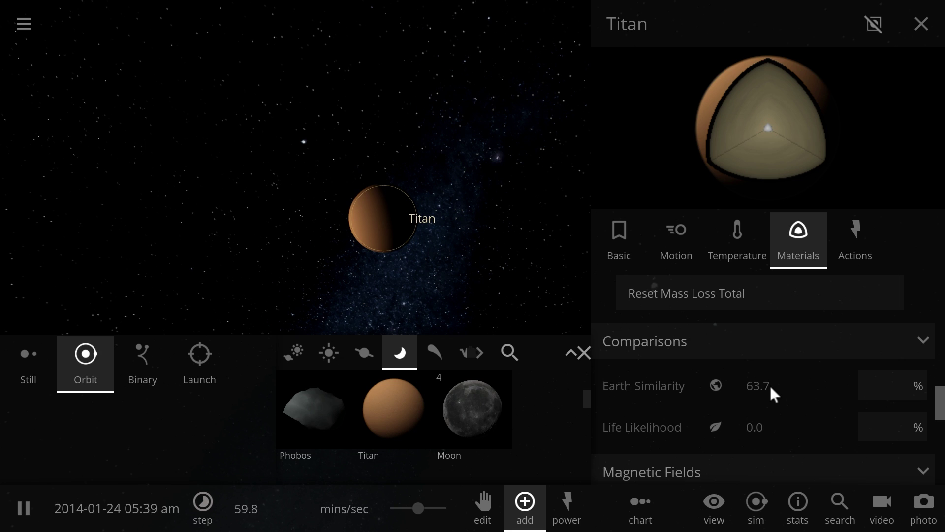
Set the added Titan's density to 5.5 g/cm³ and check its Earth Similarity and Life Likelihood
left_click(632, 252)
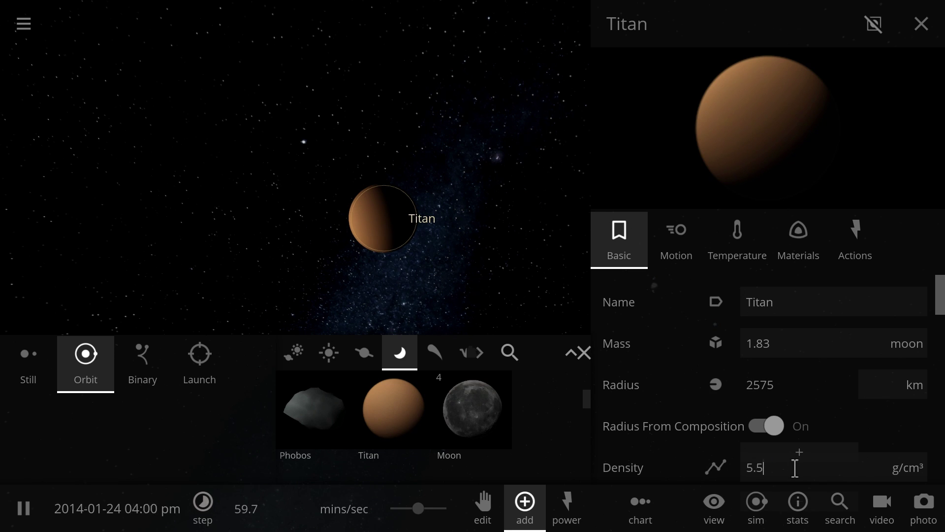
key("Return")
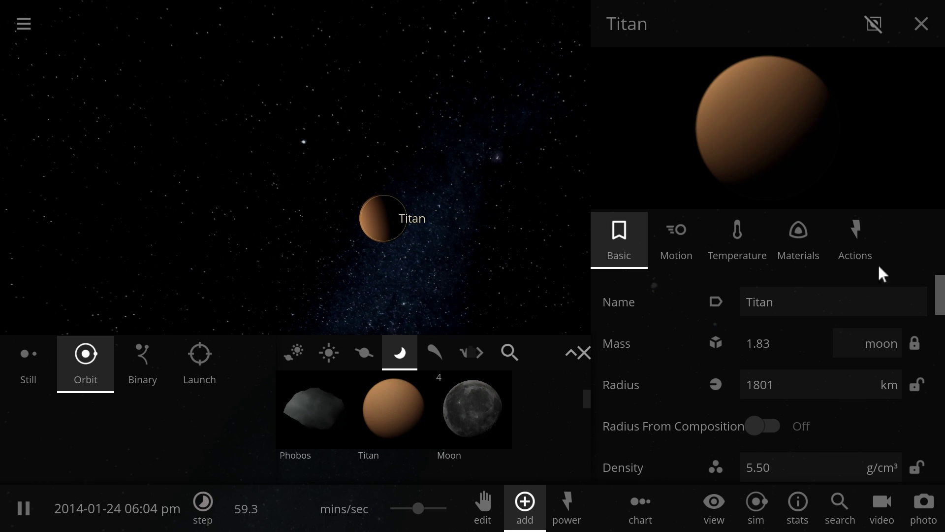
left_click(792, 246)
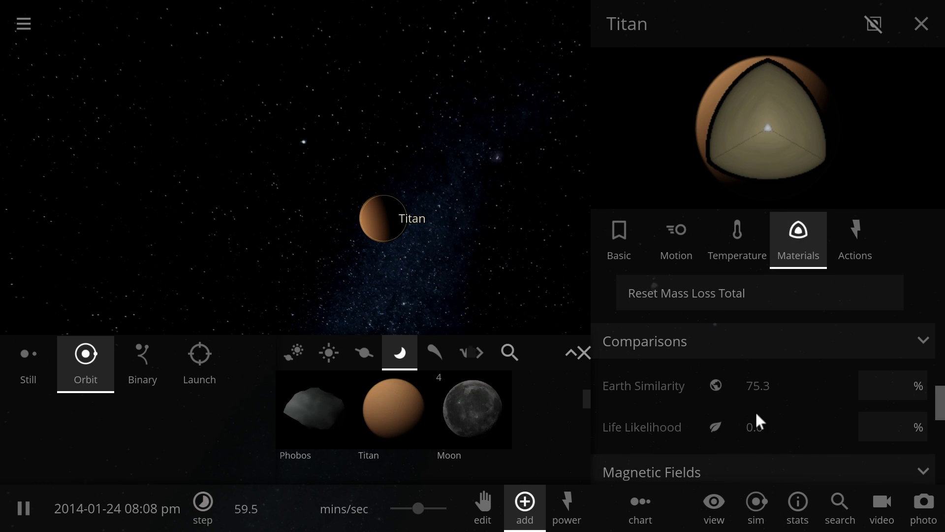
Set the added Titan's mass to 70 moon masses and recheck its Earth Similarity and Life Likelihood
left_click(630, 259)
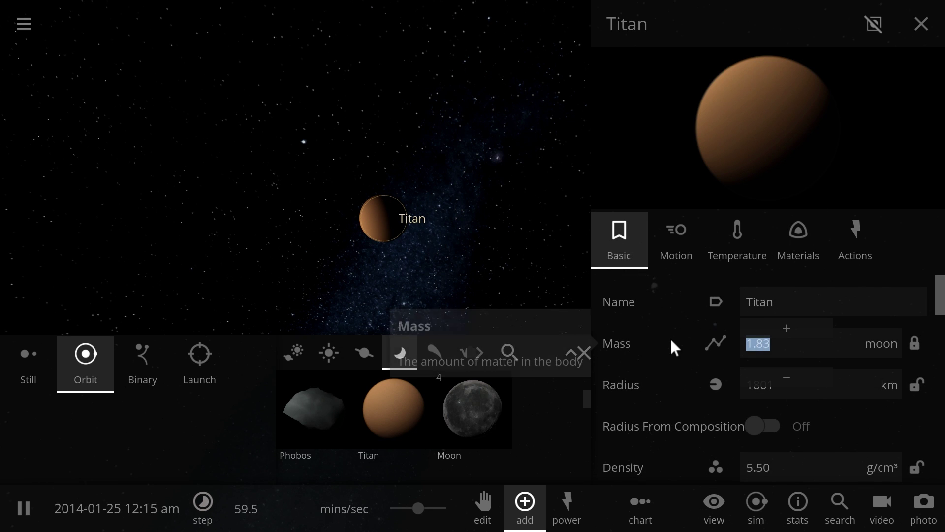
type("70")
key("Return")
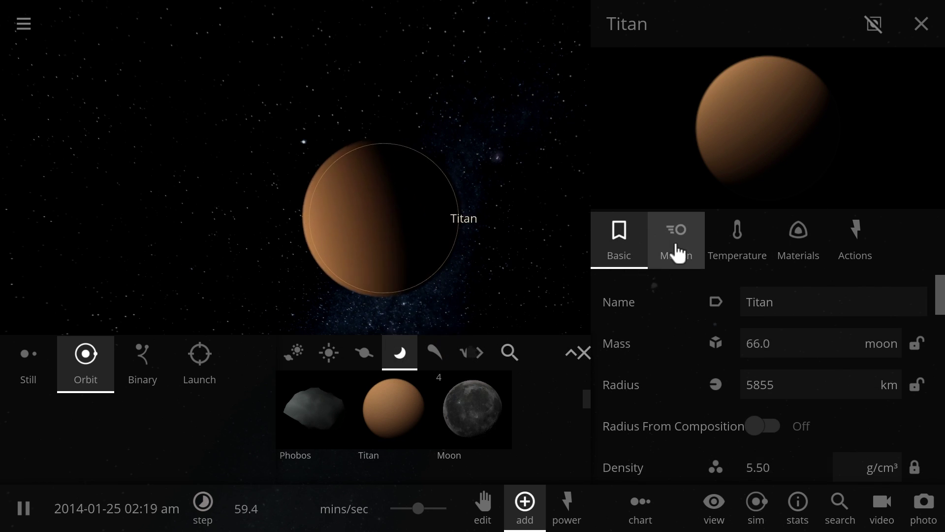
left_click(786, 252)
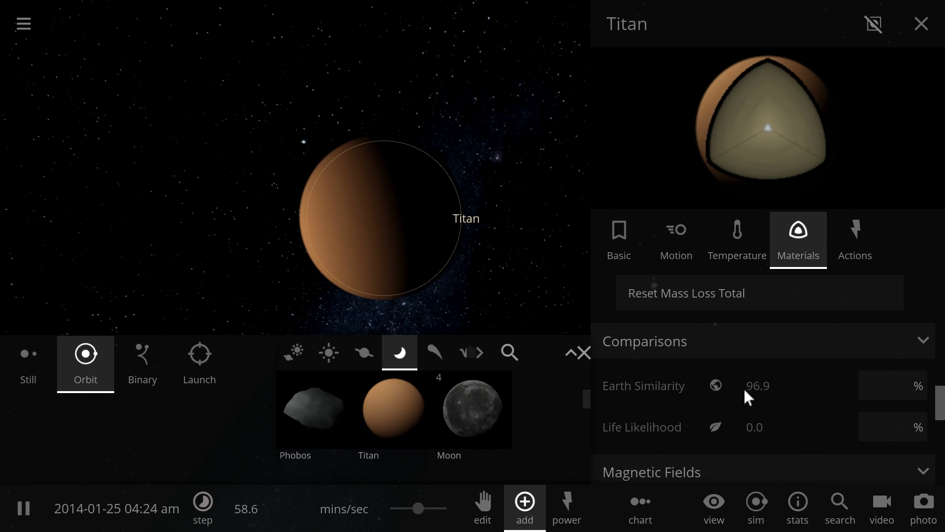
Close the object library, leave the added Titan and go out to Uranus's system
scroll(344, 231, "down", 5)
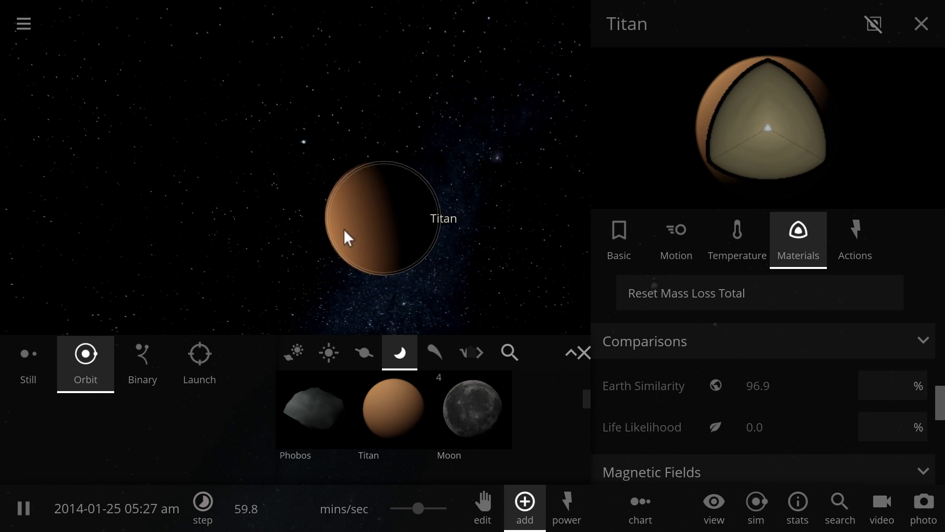
left_click(584, 353)
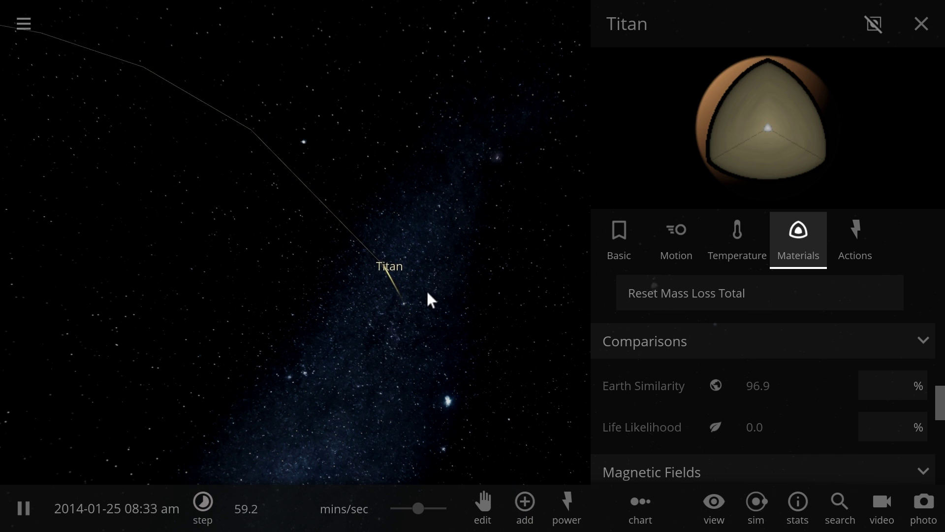
scroll(391, 280, "down", 2)
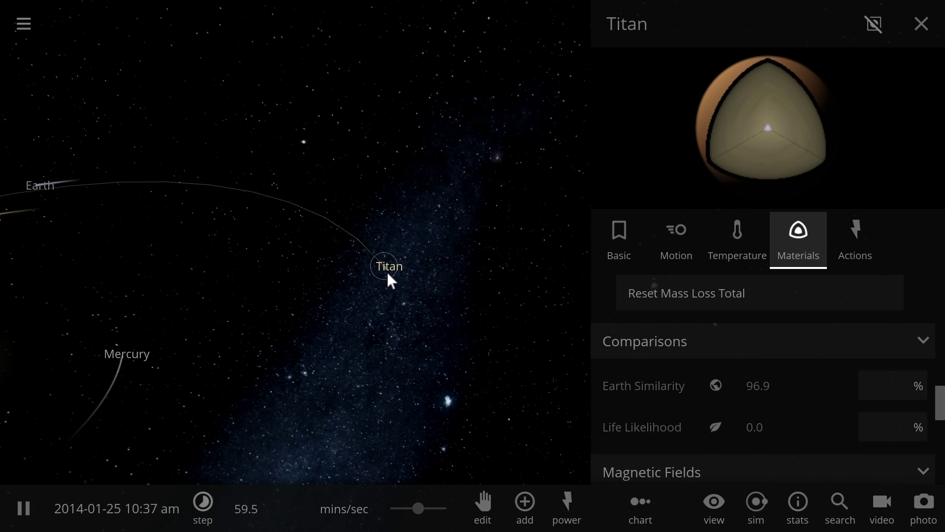
left_click(387, 272)
scroll(388, 275, "down", 6)
scroll(401, 315, "down", 5)
scroll(317, 334, "down", 3)
left_click(768, 278)
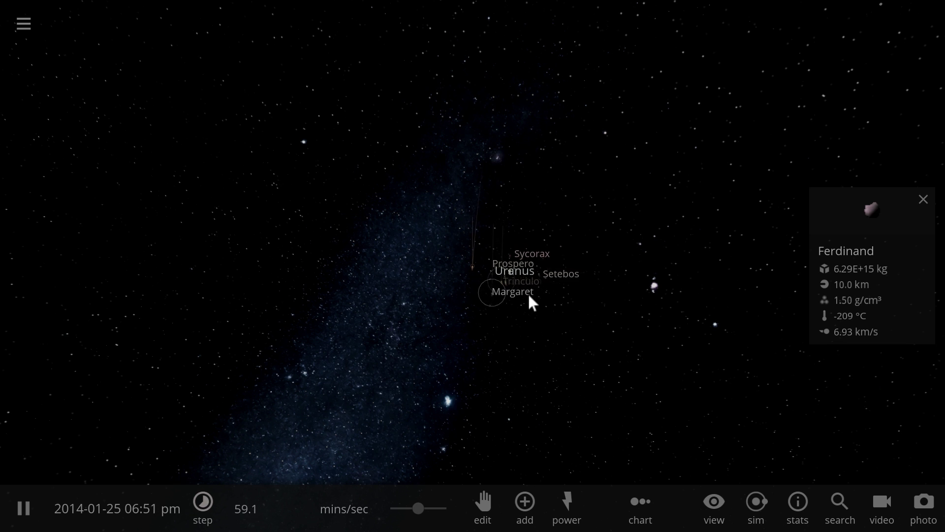
Open the properties of Uranus's moon Oberon and check its Earth Similarity and Life Likelihood
left_click(574, 286)
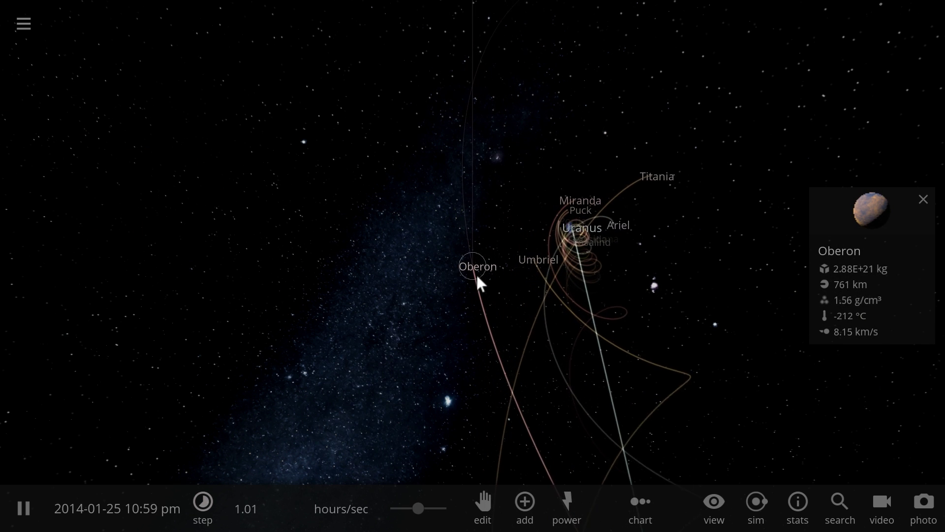
left_click(866, 208)
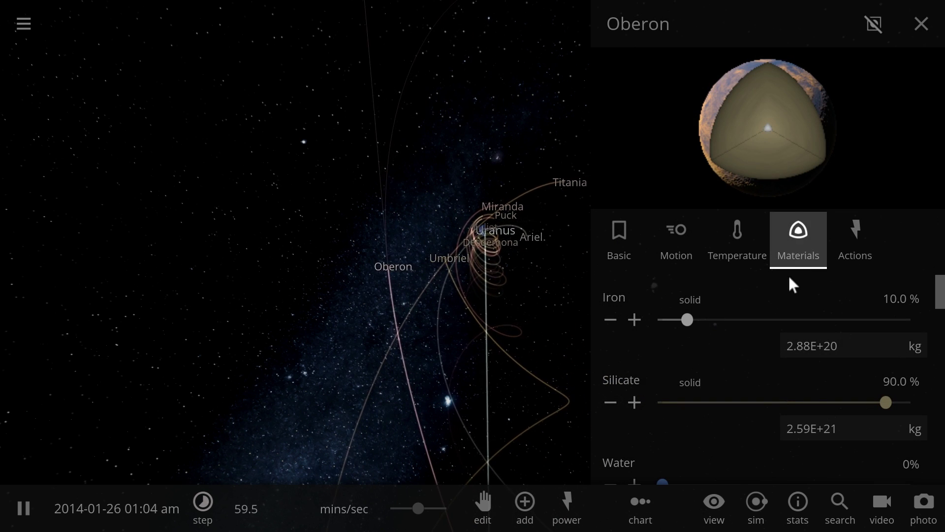
scroll(787, 283, "down", 6)
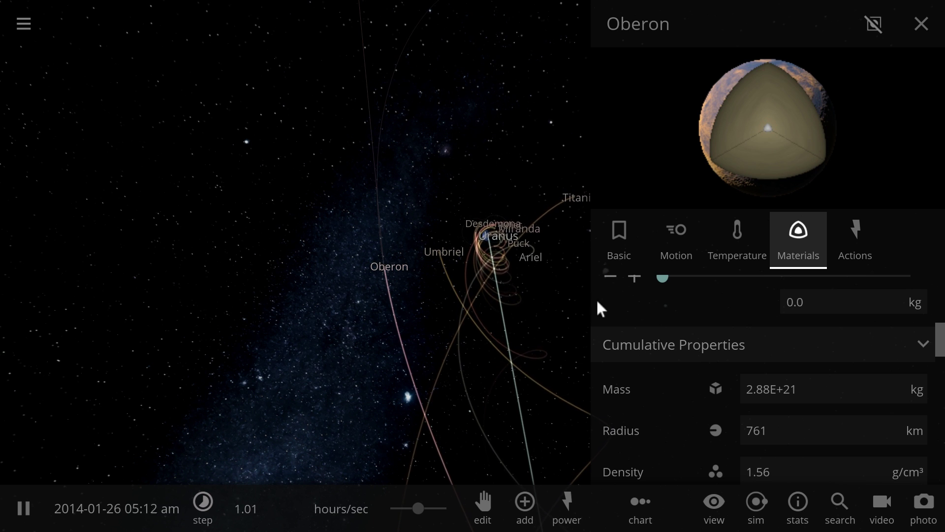
scroll(765, 339, "down", 2)
scroll(767, 339, "down", 5)
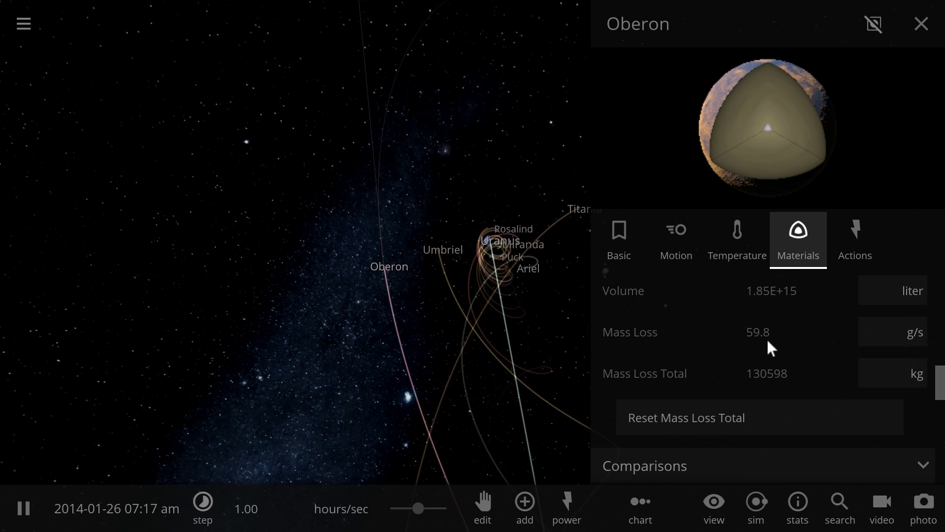
scroll(767, 335, "down", 3)
scroll(767, 339, "down", 1)
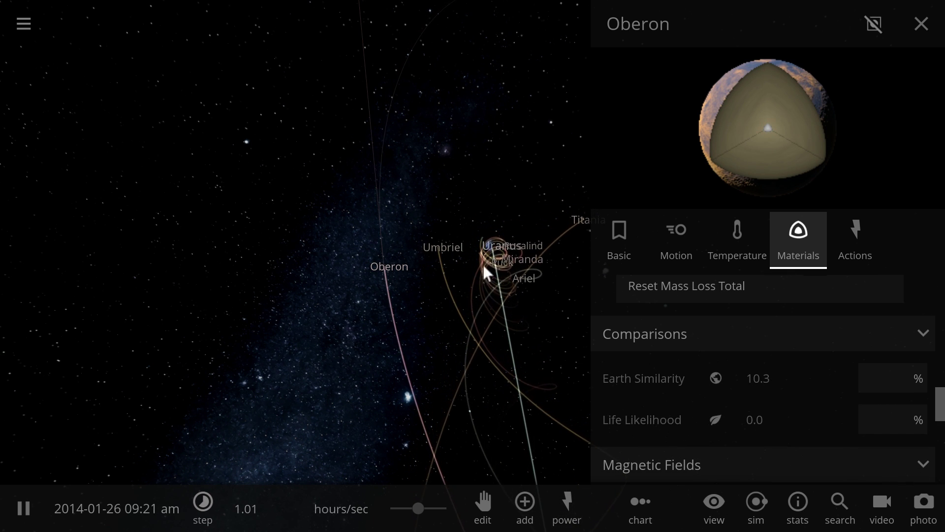
Check the Earth Similarity and Life Likelihood of Uranus's moons Ariel, Umbriel and Titania
left_click(516, 287)
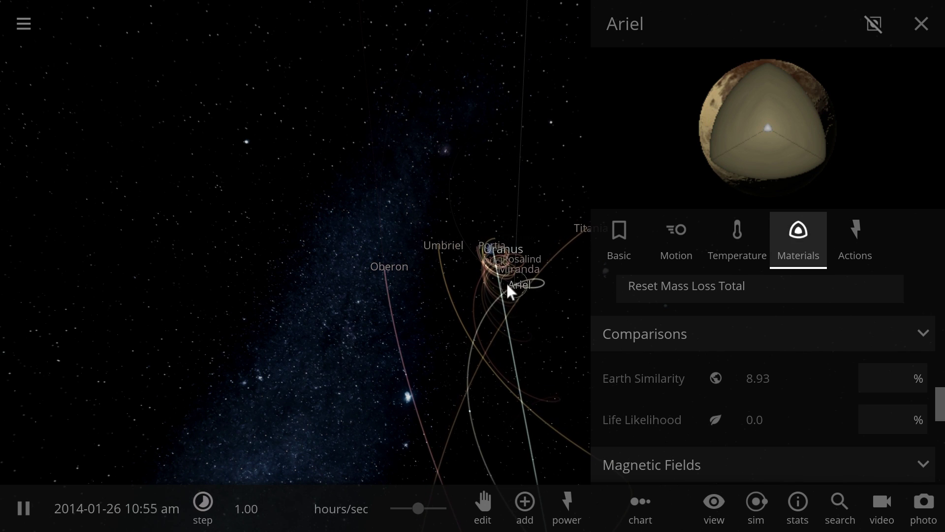
left_click(438, 247)
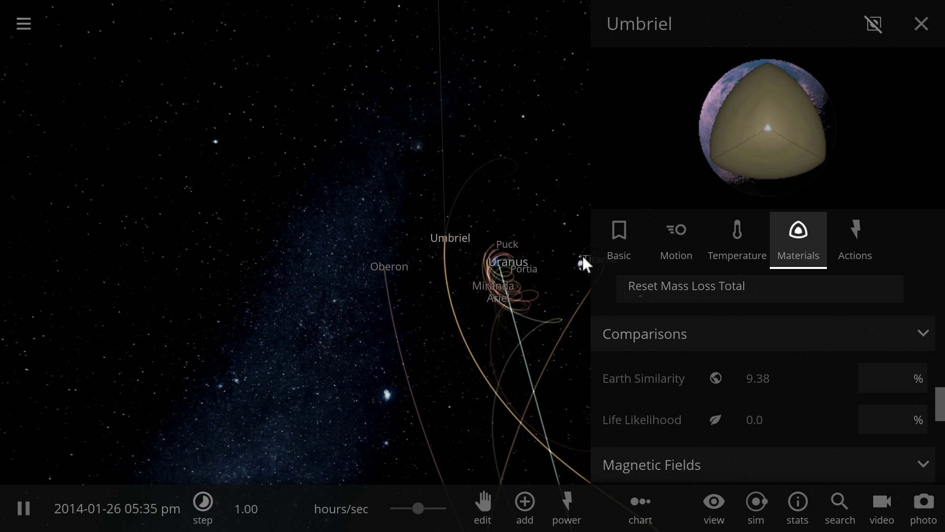
left_click(582, 255)
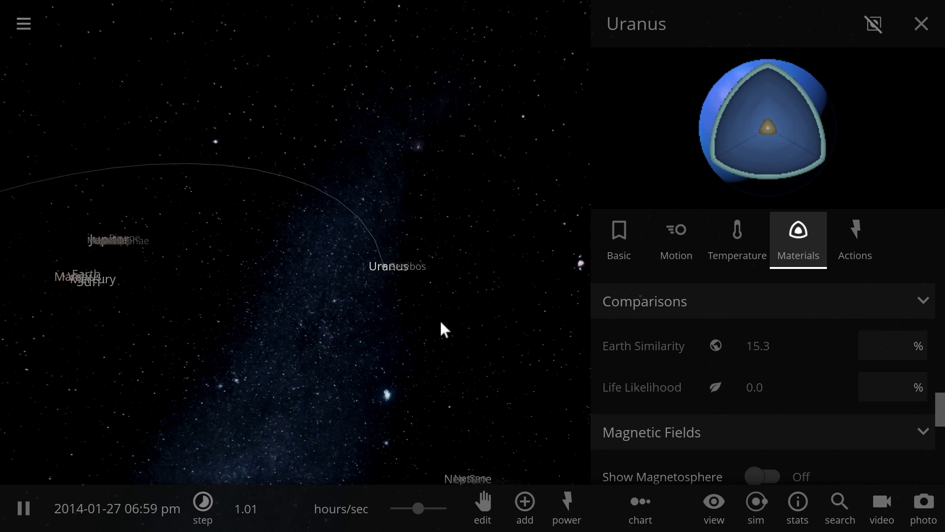
Check the Earth Similarity and Life Likelihood of Neptune, its moon Triton, and Pluto
left_click(409, 336)
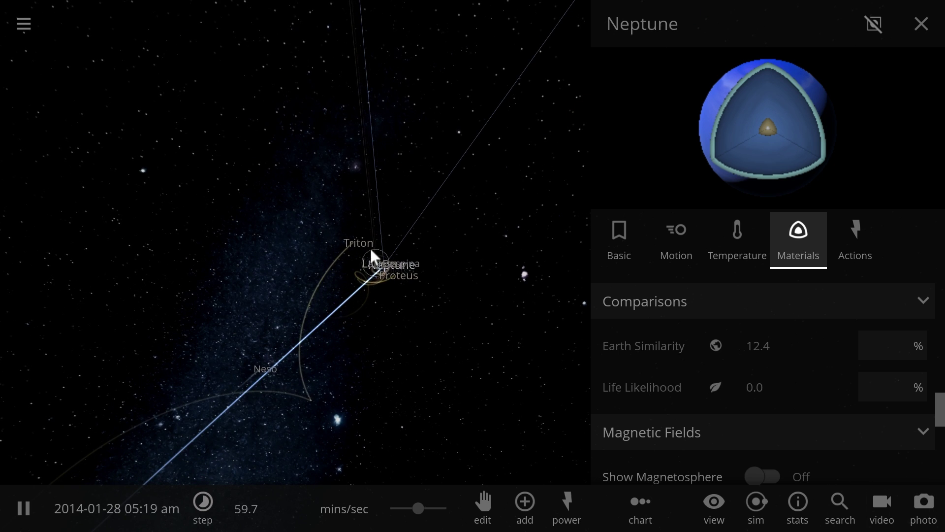
left_click(363, 241)
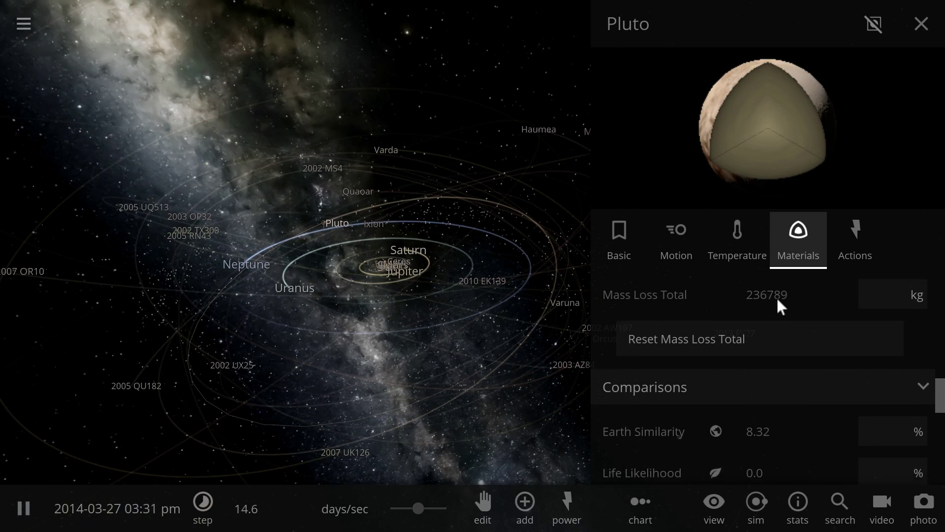
scroll(776, 304, "down", 1)
left_click_drag(396, 376, 418, 394)
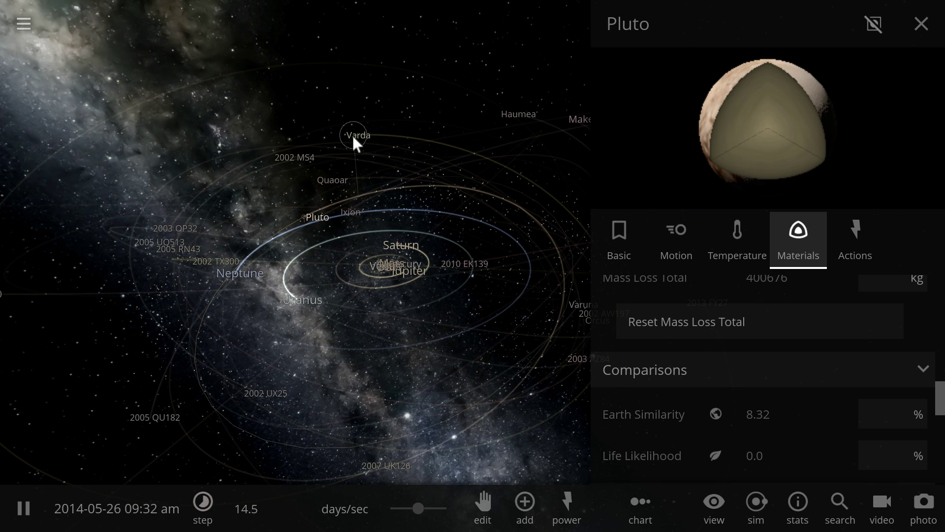
Check the Earth Similarity and Life Likelihood of the dwarf planets Varda, Haumea and Makemake
left_click(352, 136)
left_click(516, 116)
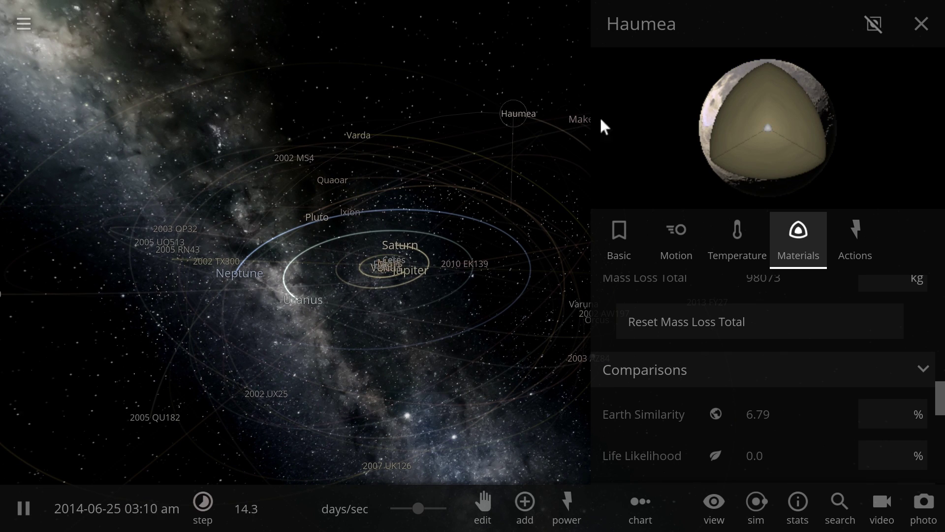
left_click(582, 121)
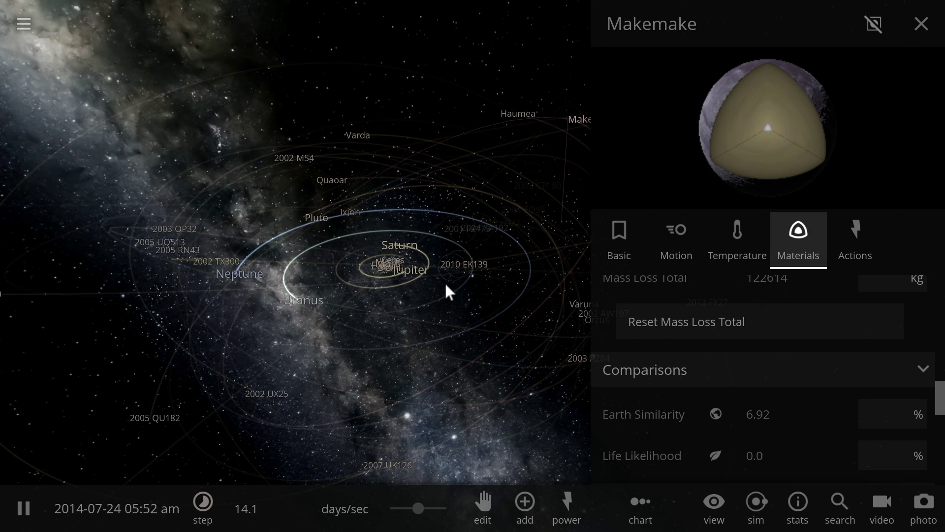
Return to the inner solar system and check the Earth Similarity and Life Likelihood of Ceres, Vesta and Mercury
scroll(416, 288, "up", 5)
scroll(409, 282, "up", 3)
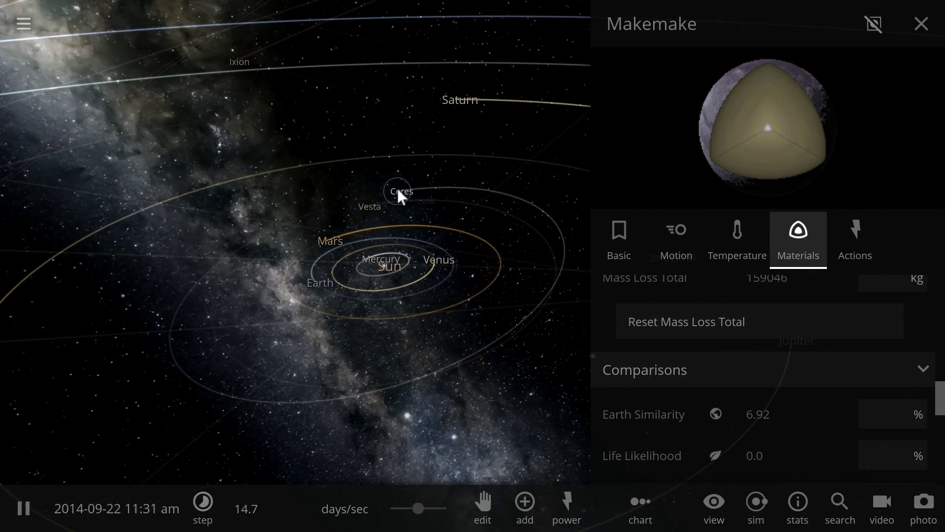
left_click(391, 190)
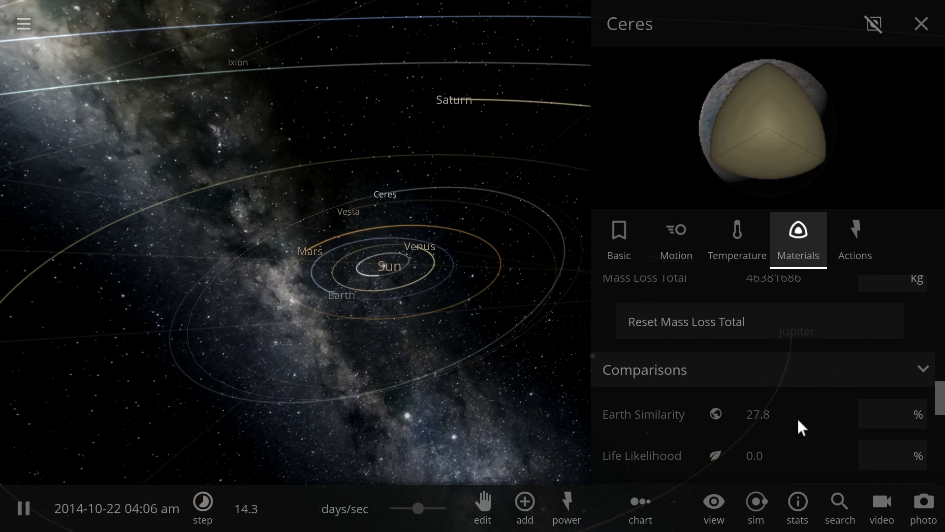
left_click_drag(315, 309, 344, 321)
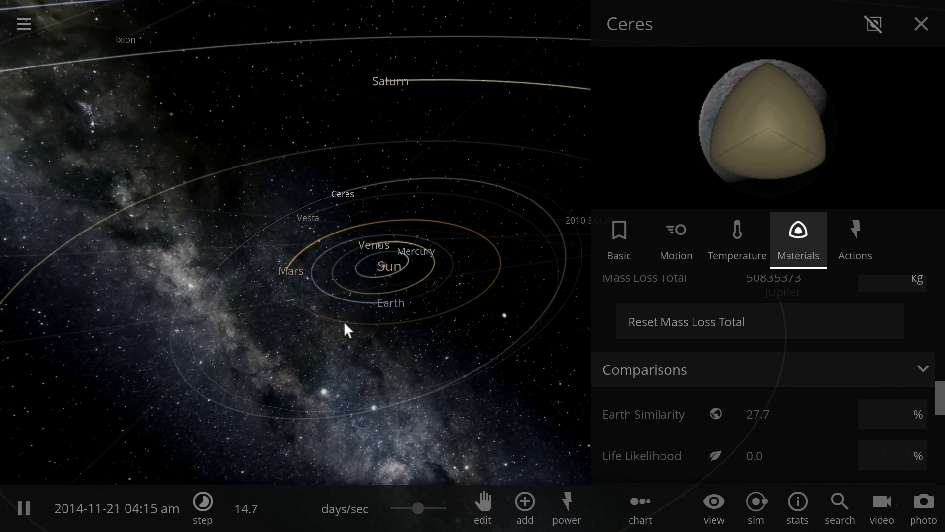
left_click(272, 226)
left_click_drag(351, 371, 388, 335)
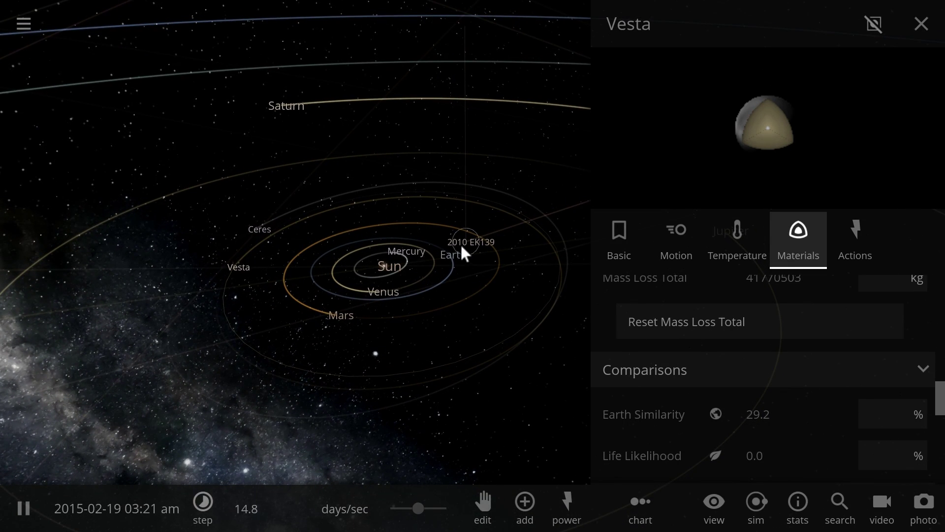
left_click_drag(461, 249, 462, 274)
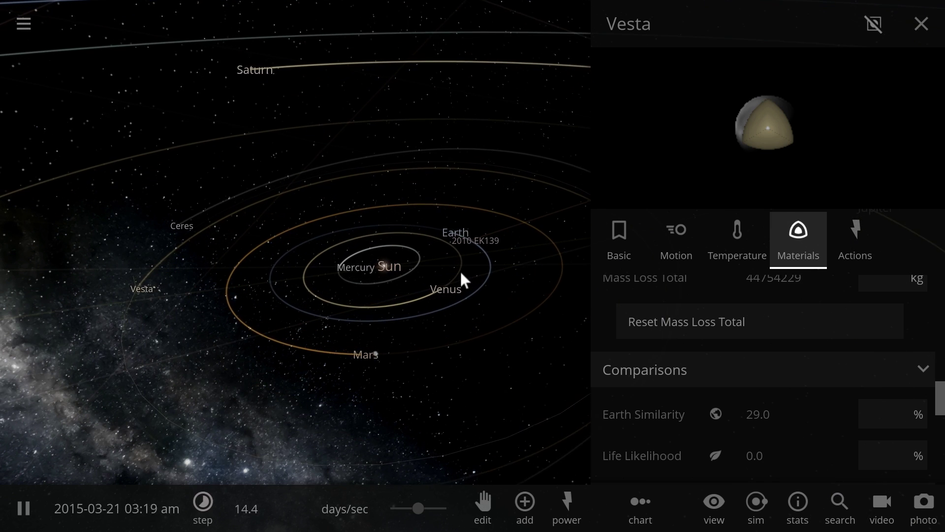
left_click(398, 281)
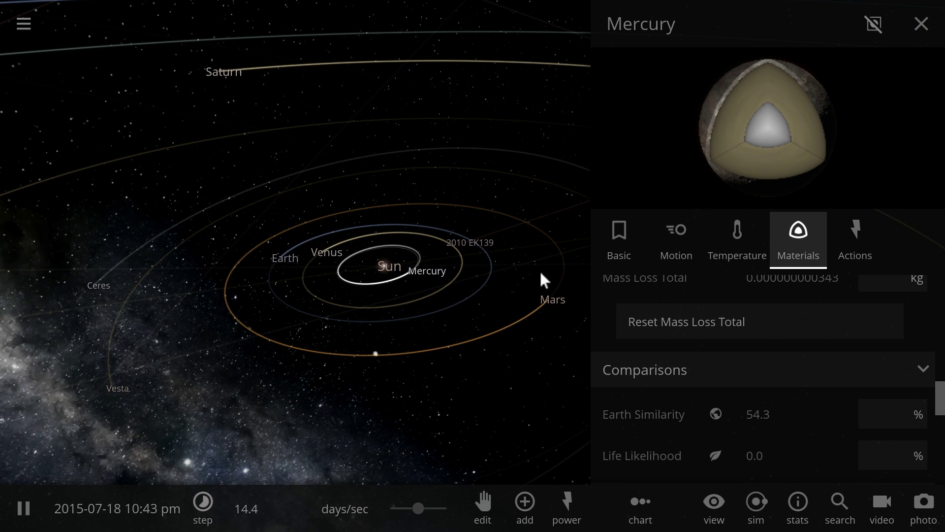
Switch the unit of Mercury's orbital semi-major axis to AU and set it to 1.00 AU
left_click(694, 254)
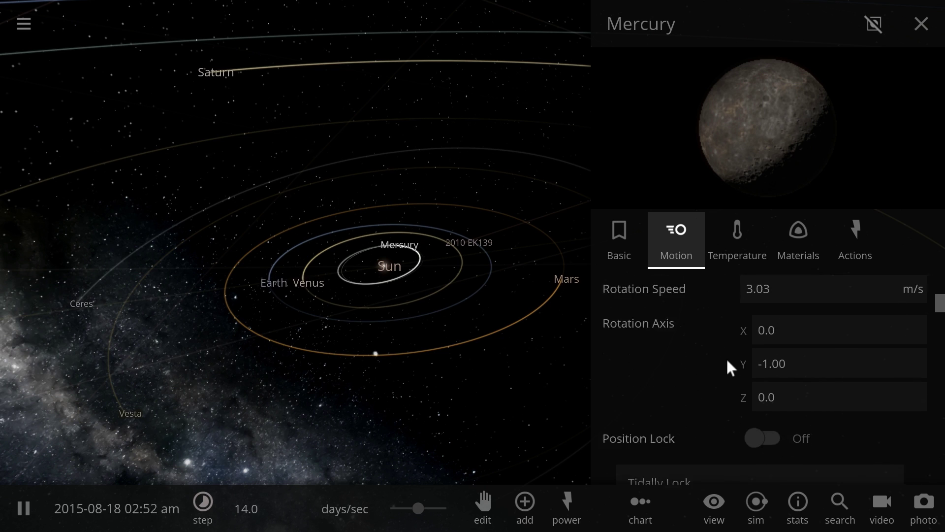
scroll(726, 358, "down", 10)
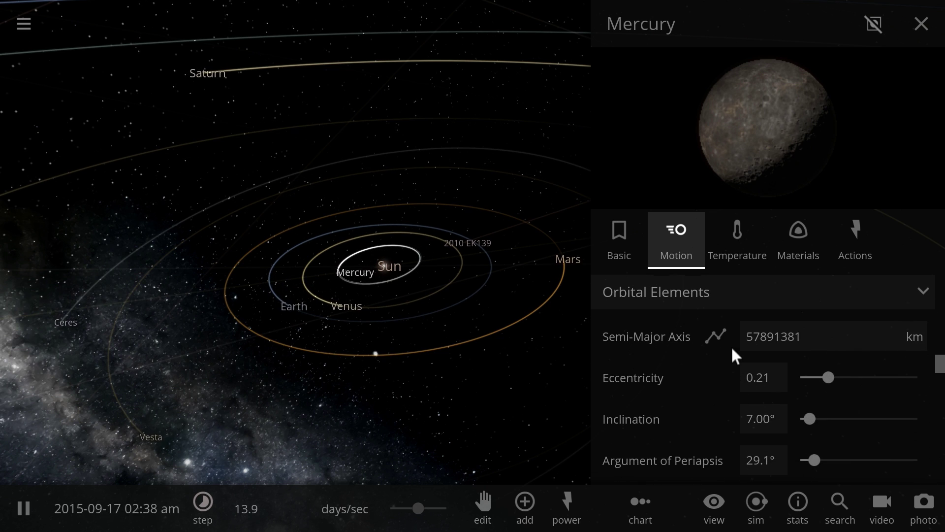
left_click(907, 344)
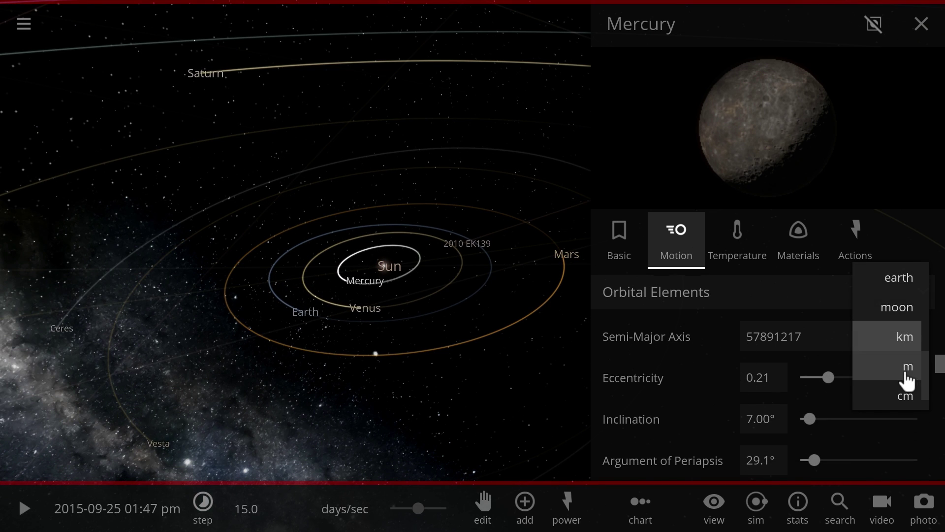
scroll(905, 359, "up", 6)
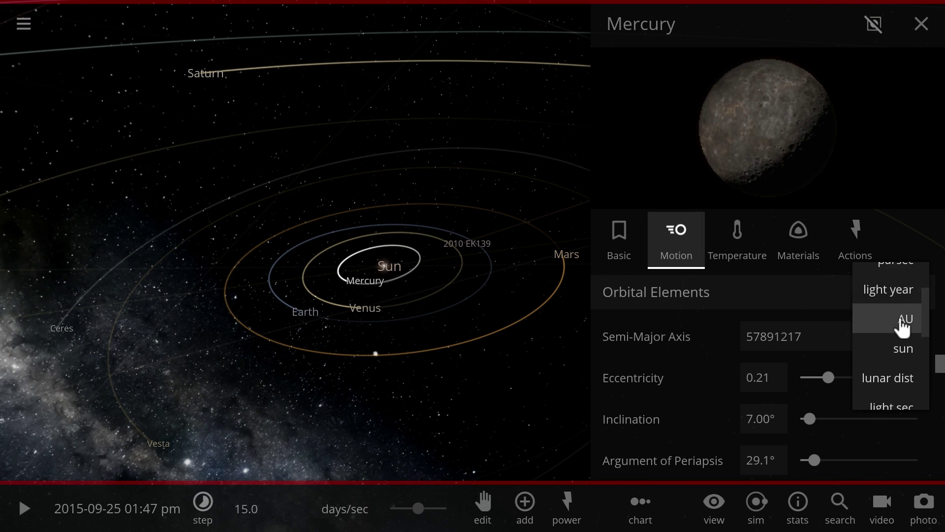
left_click(903, 319)
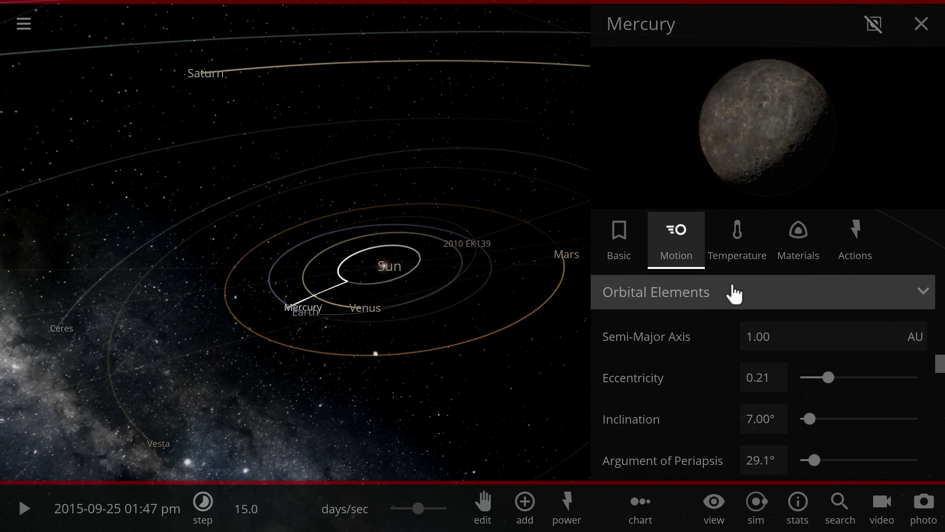
Recheck Mercury's Earth Similarity and Life Likelihood and resume the simulation to follow its new orbit
left_click(777, 245)
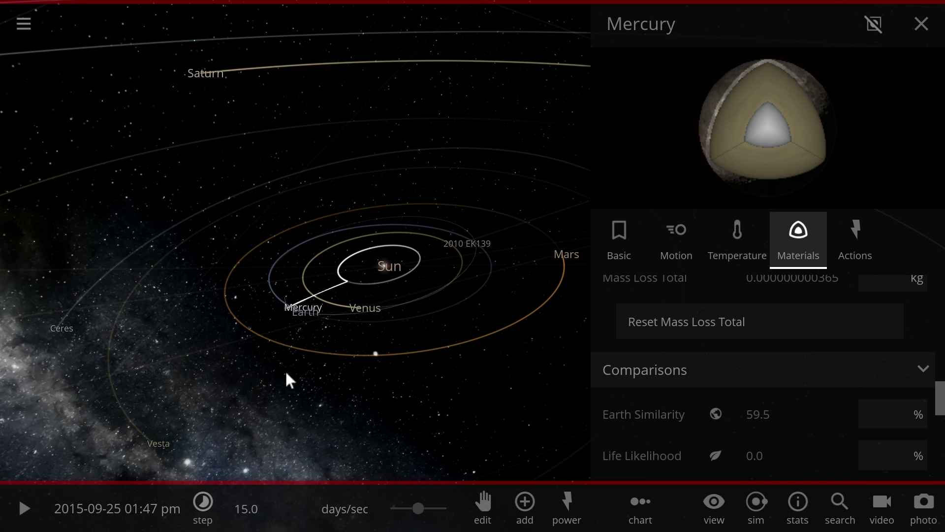
left_click_drag(291, 301, 418, 358)
key("space")
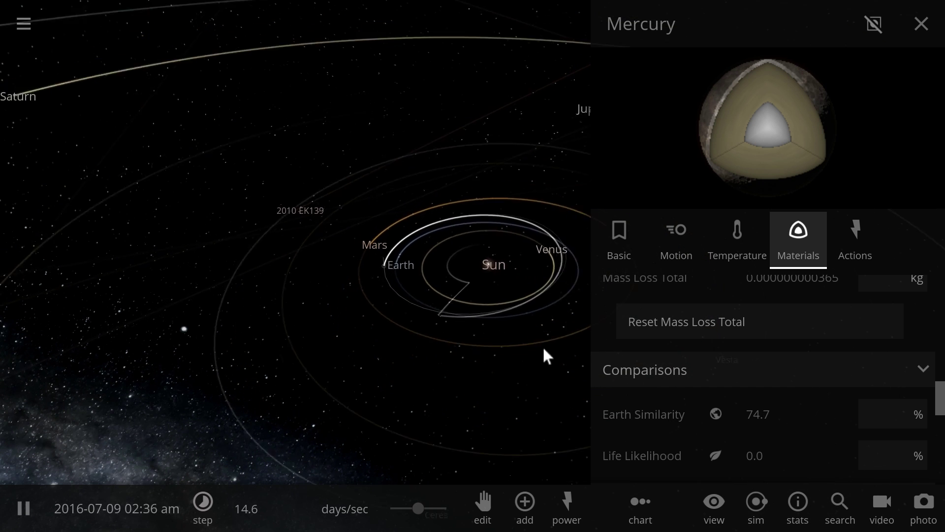
Close Mercury's properties and load the Proxima b simulation from the exoplanet collection
left_click(922, 24)
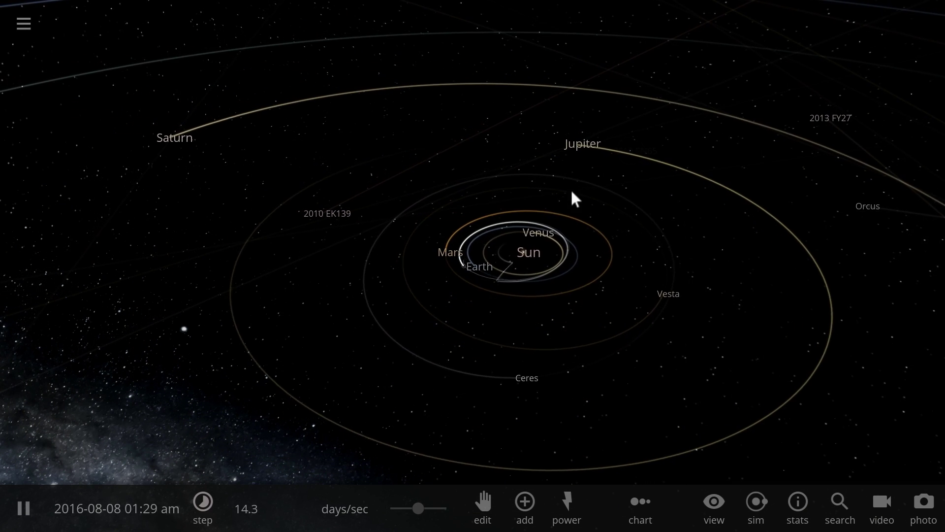
left_click(28, 23)
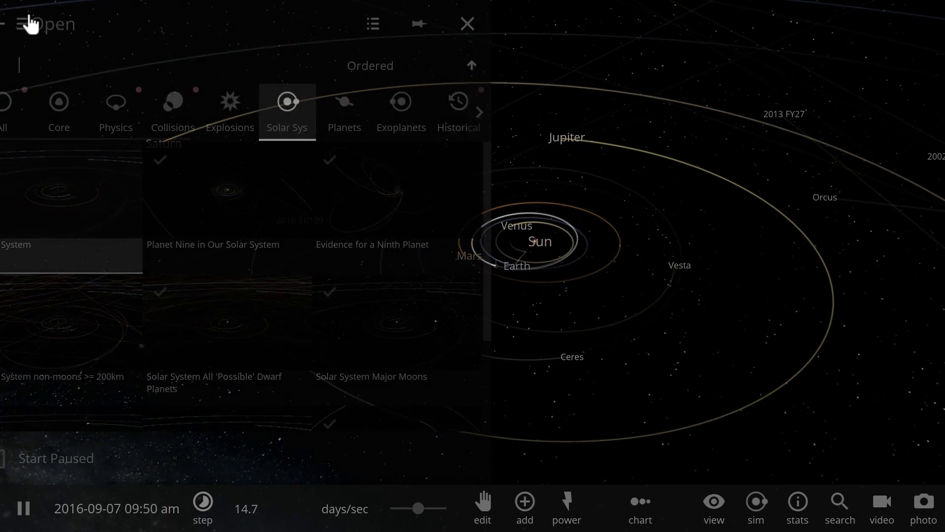
left_click(424, 101)
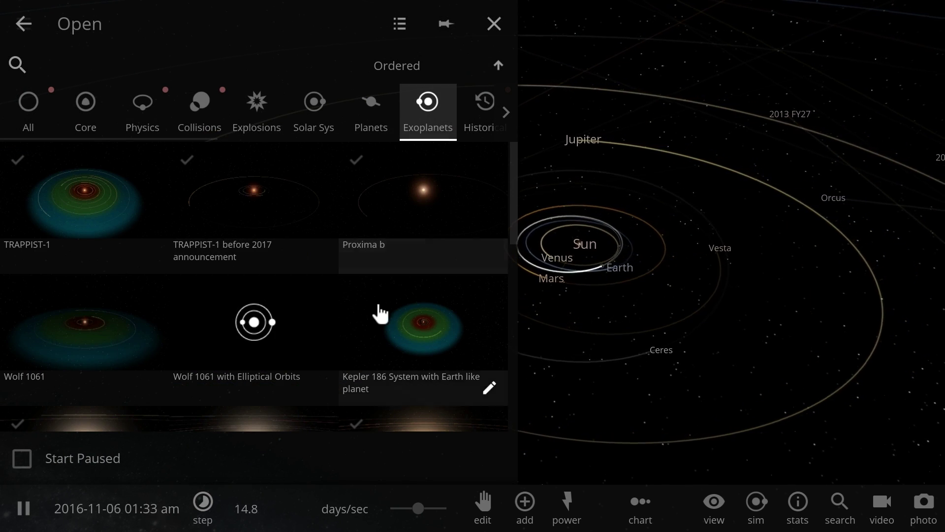
scroll(355, 272, "down", 3)
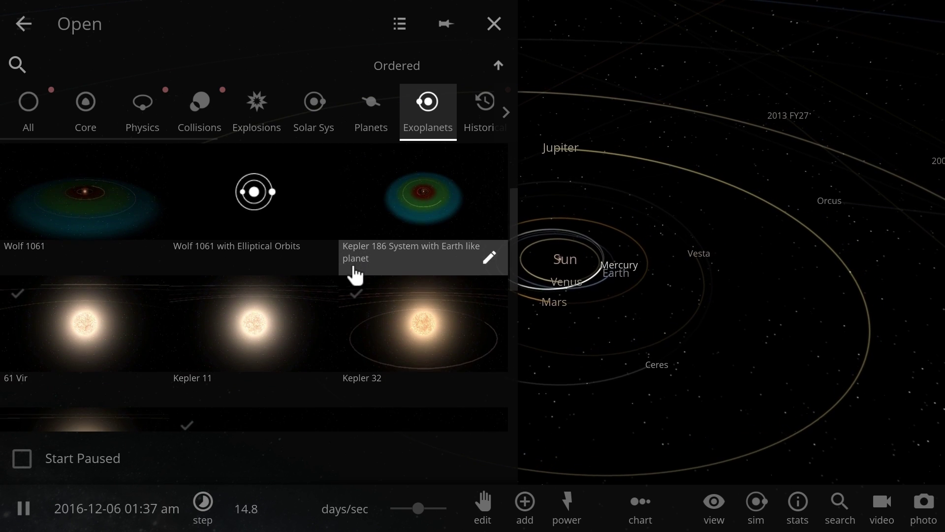
scroll(355, 271, "down", 3)
scroll(355, 271, "up", 6)
left_click(431, 196)
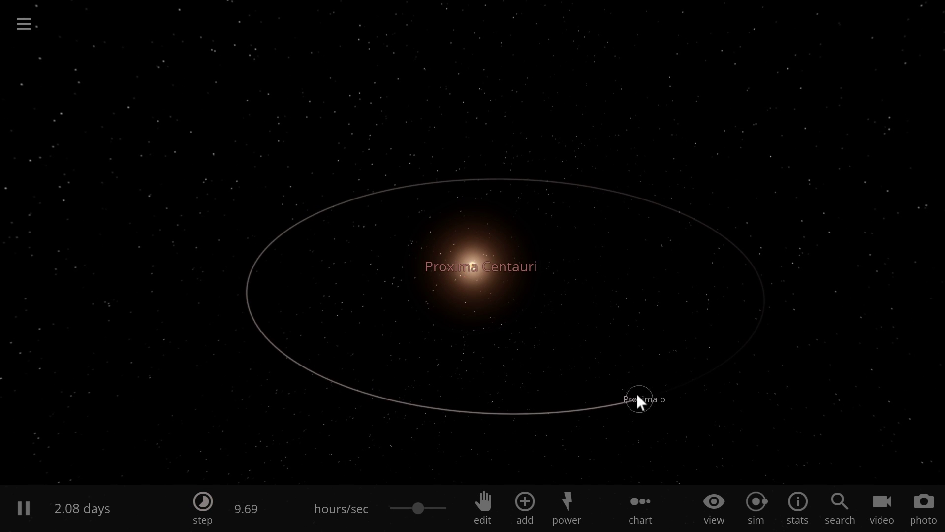
Open the material properties of the planet Proxima b and check its Earth Similarity and Life Likelihood
left_click(638, 396)
left_click(869, 207)
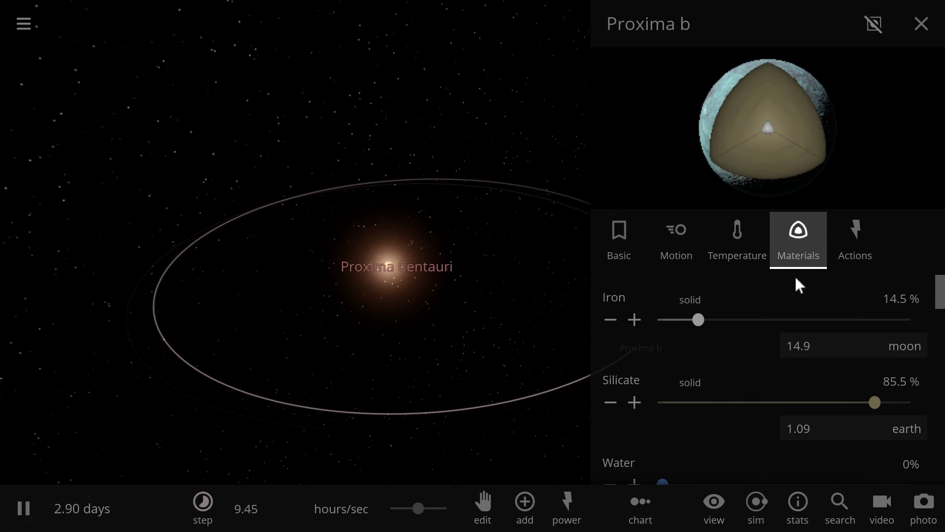
scroll(787, 290, "down", 3)
scroll(777, 307, "down", 8)
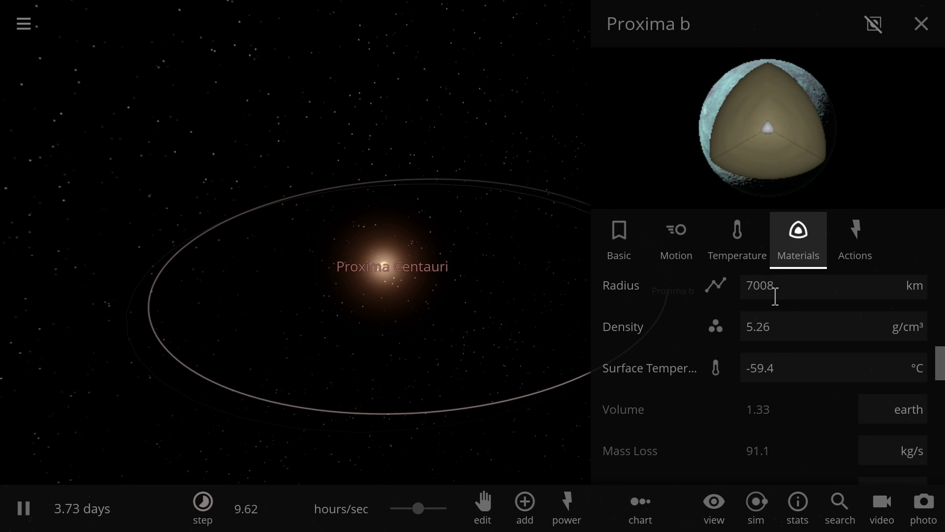
scroll(777, 303, "down", 3)
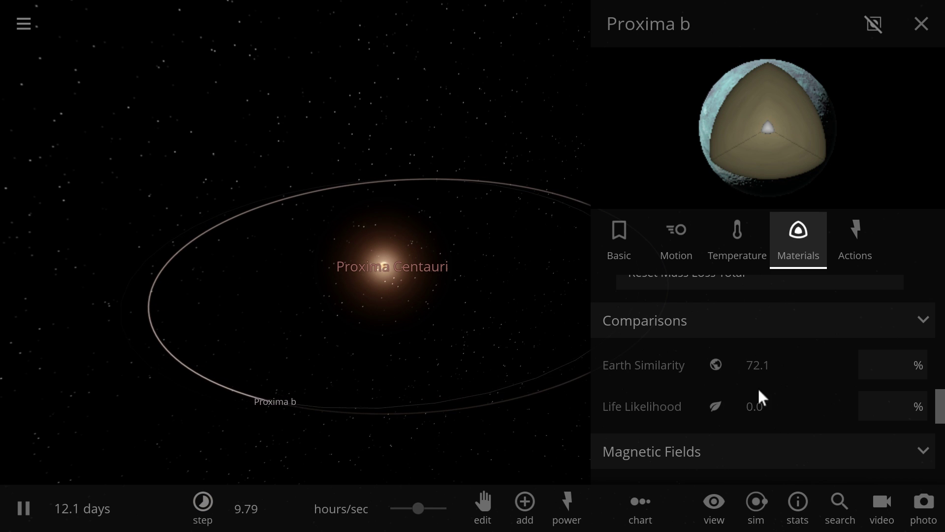
scroll(477, 363, "down", 3)
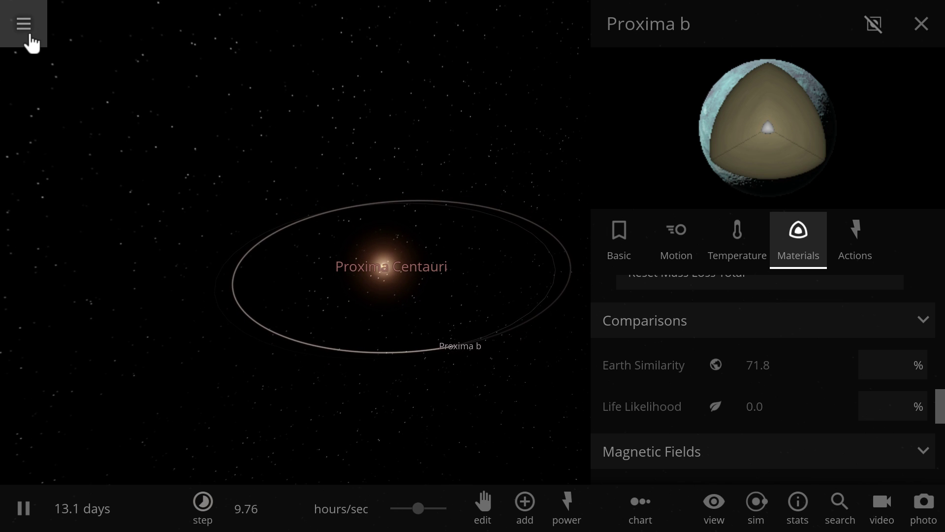
Load the TRAPPIST-1 system simulation and slow its time step to about 2.8 hours/sec
left_click(29, 37)
left_click(98, 198)
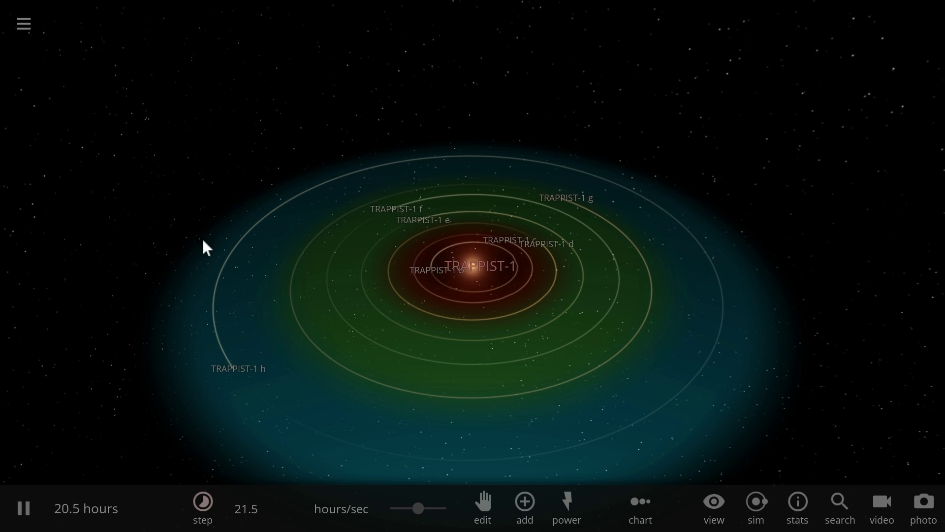
left_click_drag(418, 508, 397, 508)
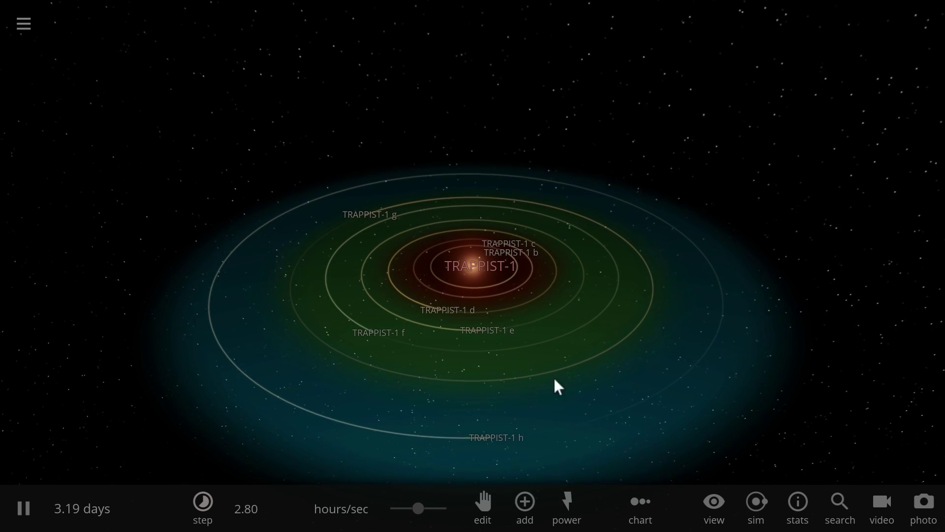
Open the material properties of the outermost planet, TRAPPIST-1 h, and check its Earth Similarity and Life Likelihood
left_click(525, 431)
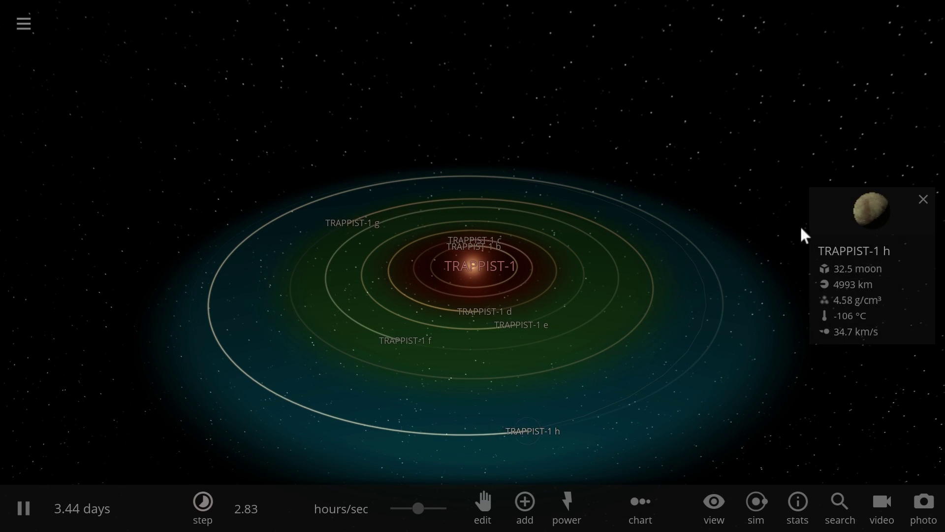
left_click(850, 226)
scroll(761, 330, "down", 10)
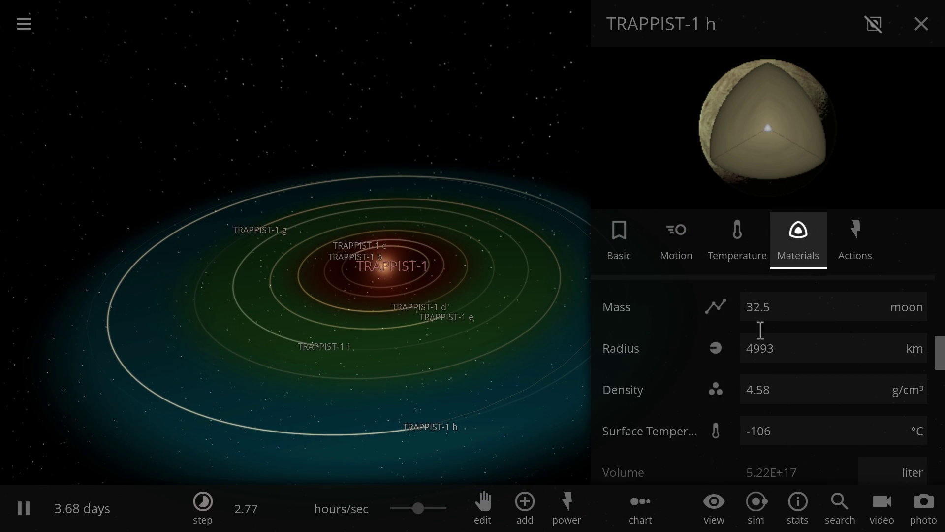
scroll(760, 329, "down", 5)
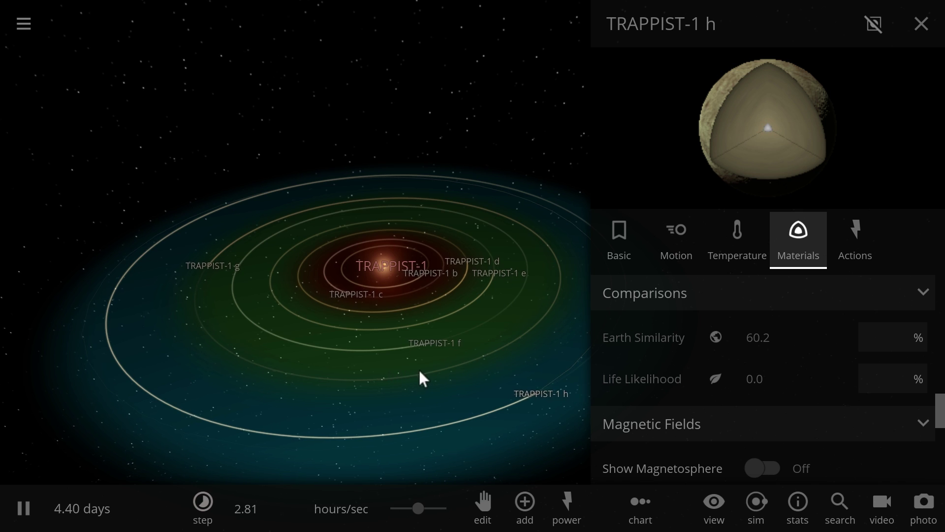
left_click_drag(424, 370, 431, 373)
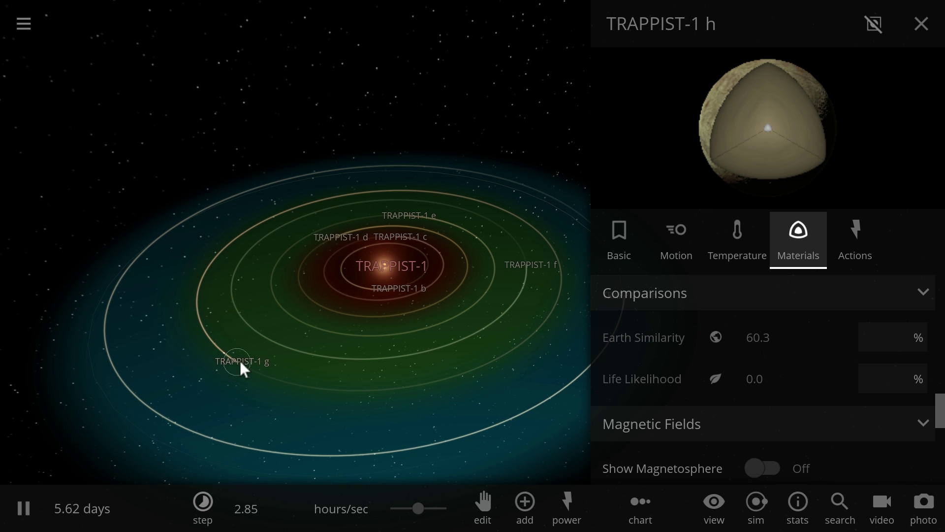
Compare the Earth Similarity and Life Likelihood of TRAPPIST-1 g, b, c, d, e and f
left_click(243, 364)
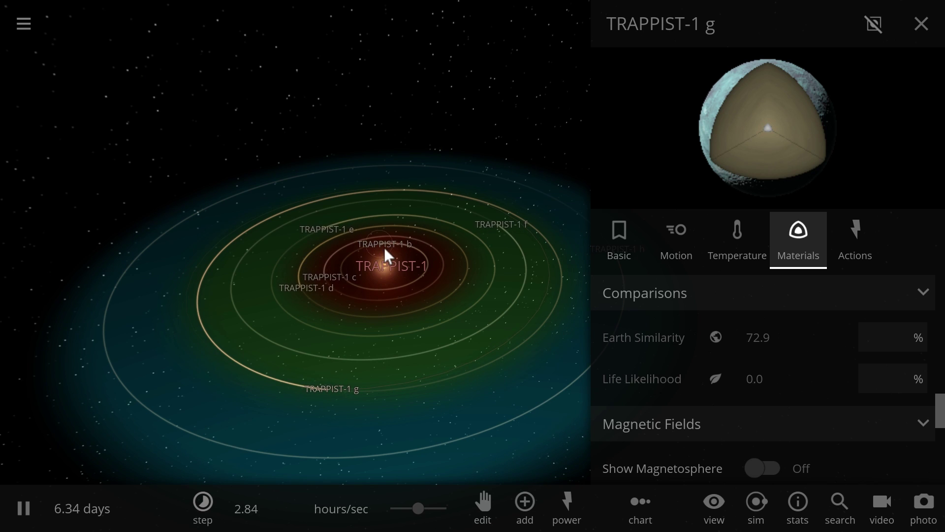
left_click(379, 248)
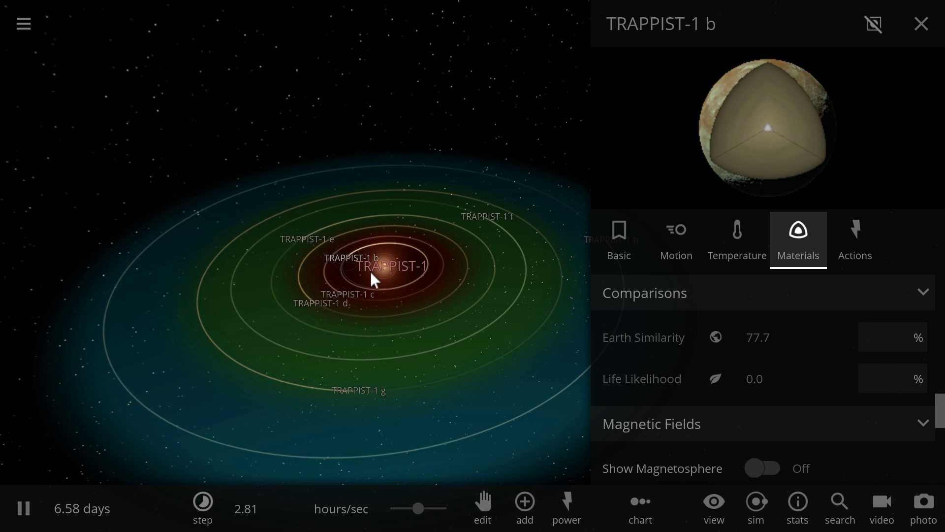
left_click(373, 299)
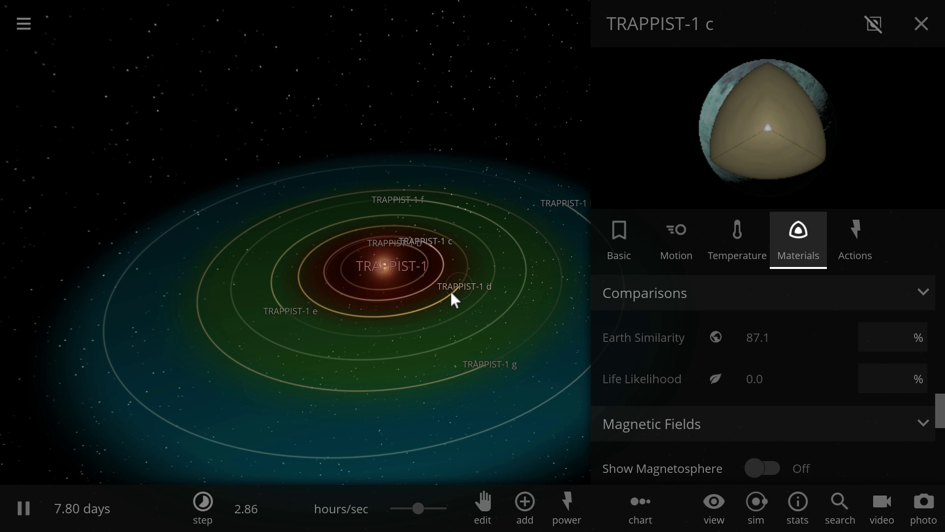
left_click(460, 281)
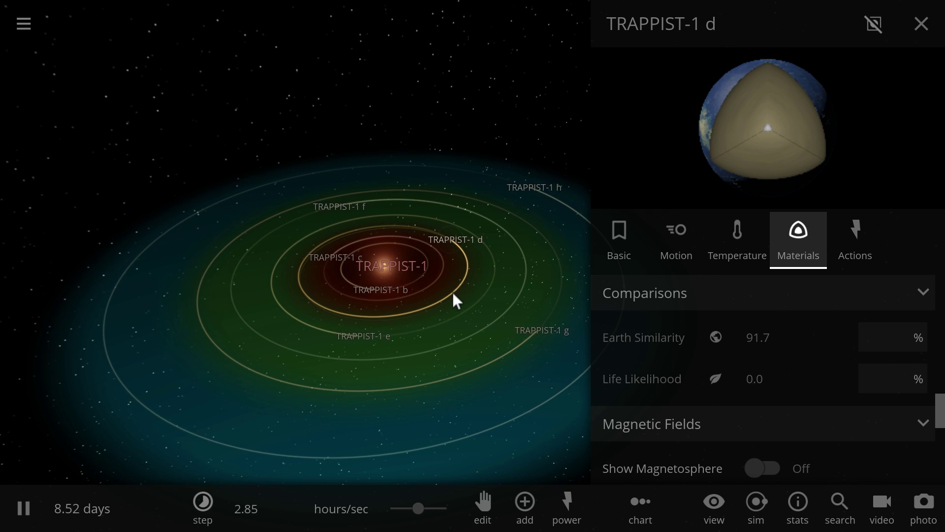
left_click(366, 339)
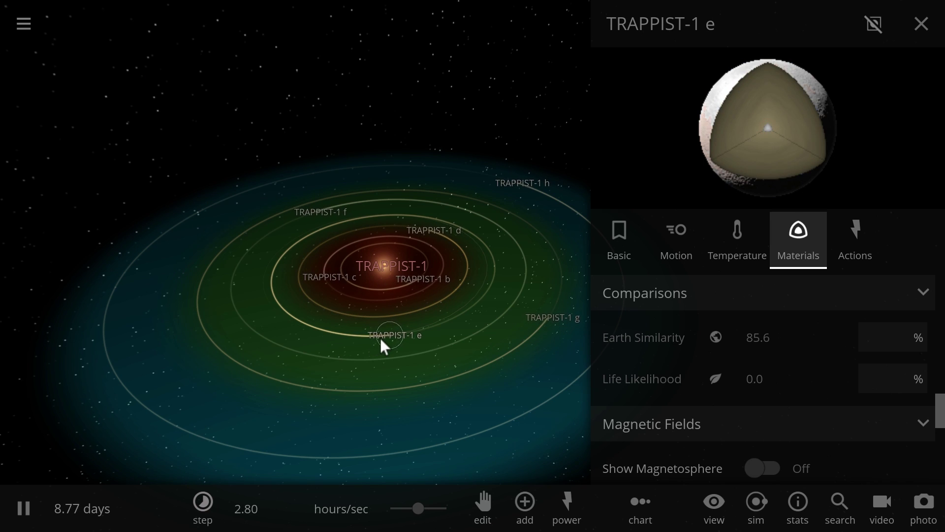
left_click(305, 220)
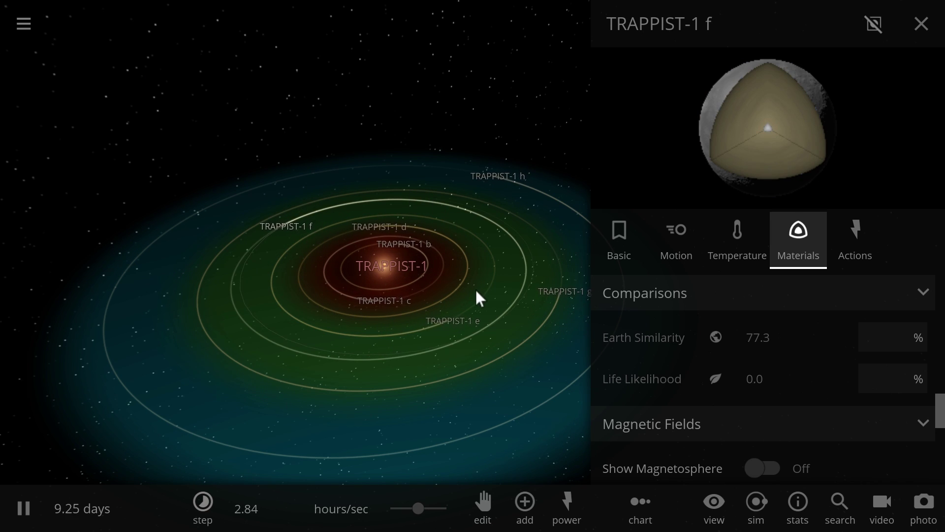
scroll(476, 291, "down", 3)
left_click(499, 281)
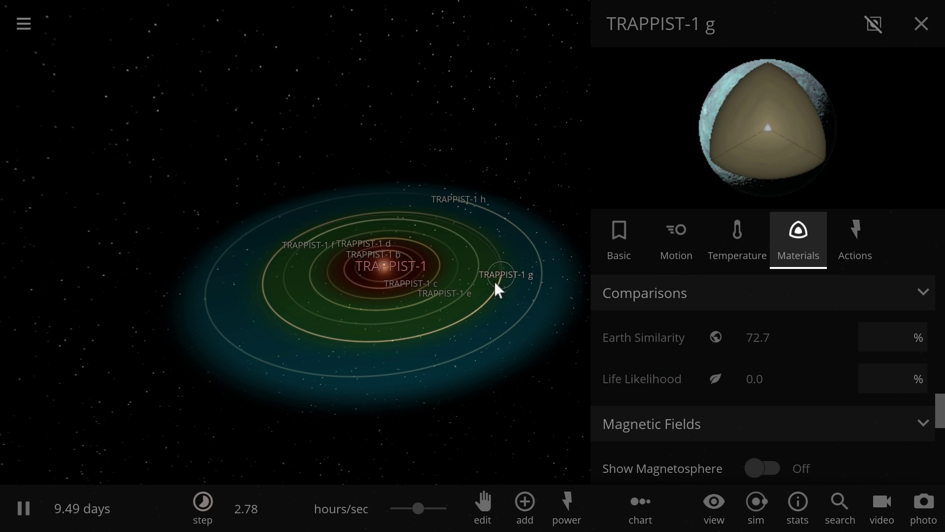
scroll(492, 282, "up", 3)
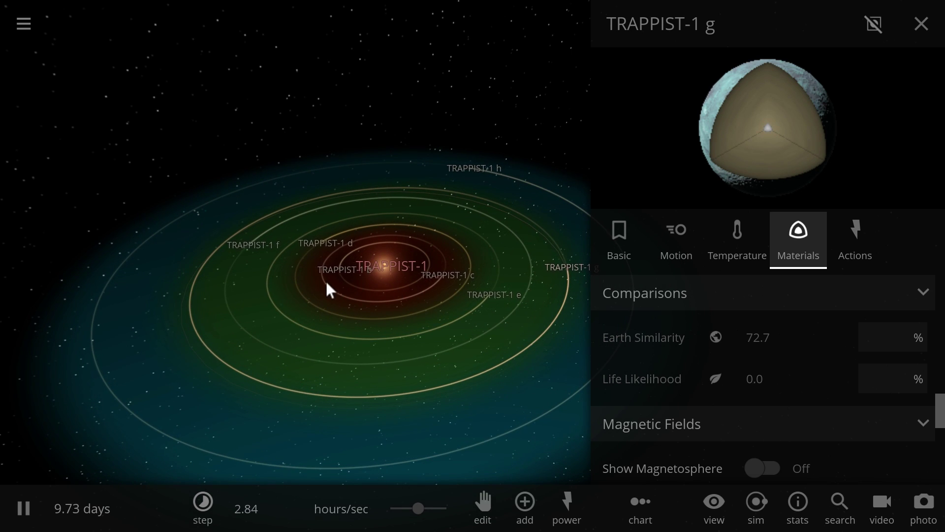
Reselect TRAPPIST-1 d and examine its surface up close together with its Earth Similarity and Life Likelihood
left_click(303, 250)
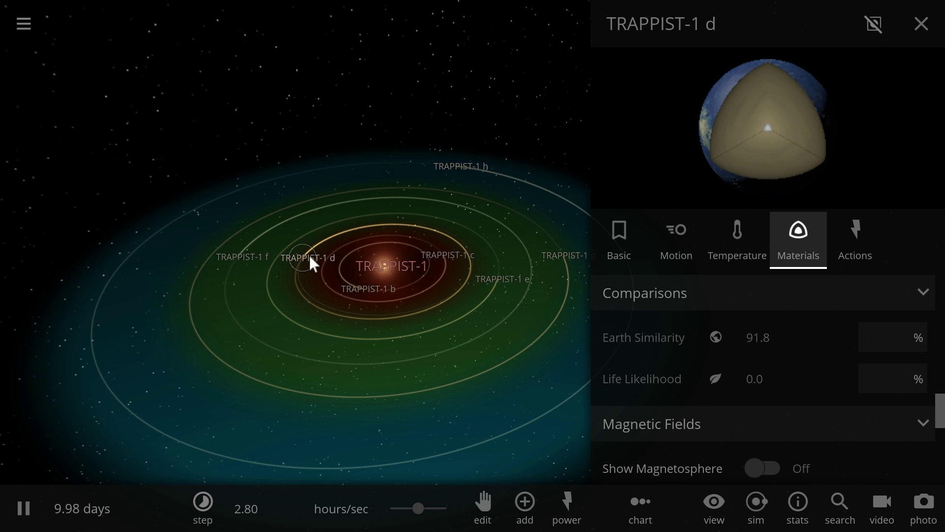
left_click_drag(304, 267, 351, 267)
scroll(391, 285, "up", 5)
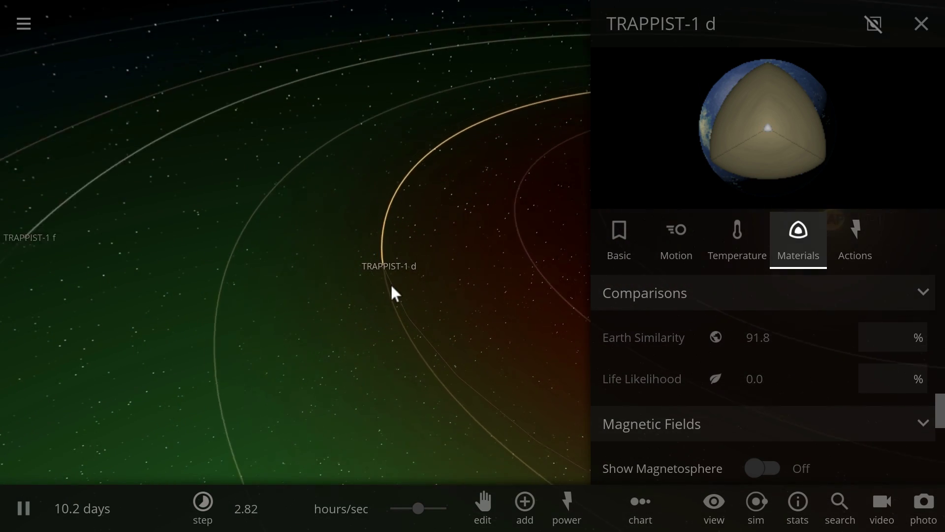
scroll(391, 284, "up", 3)
left_click_drag(398, 284, 394, 262)
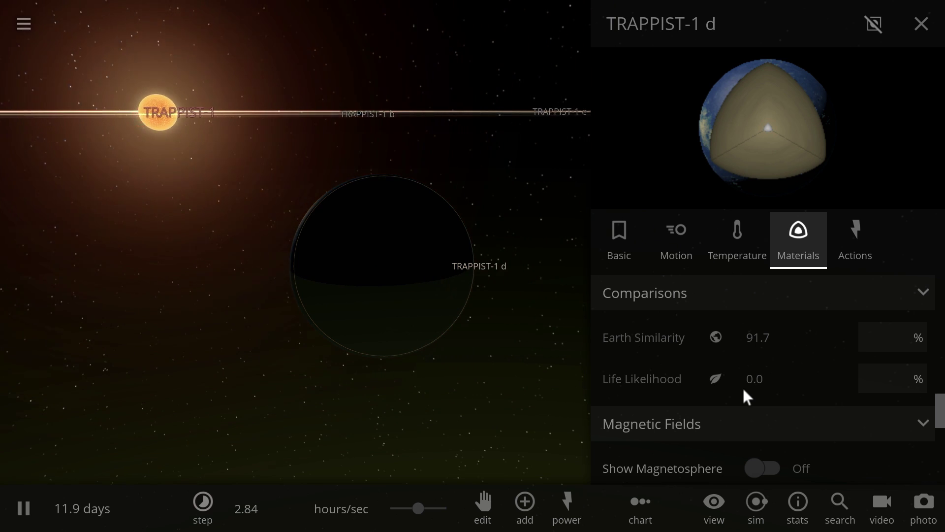
mouse_move(657, 343)
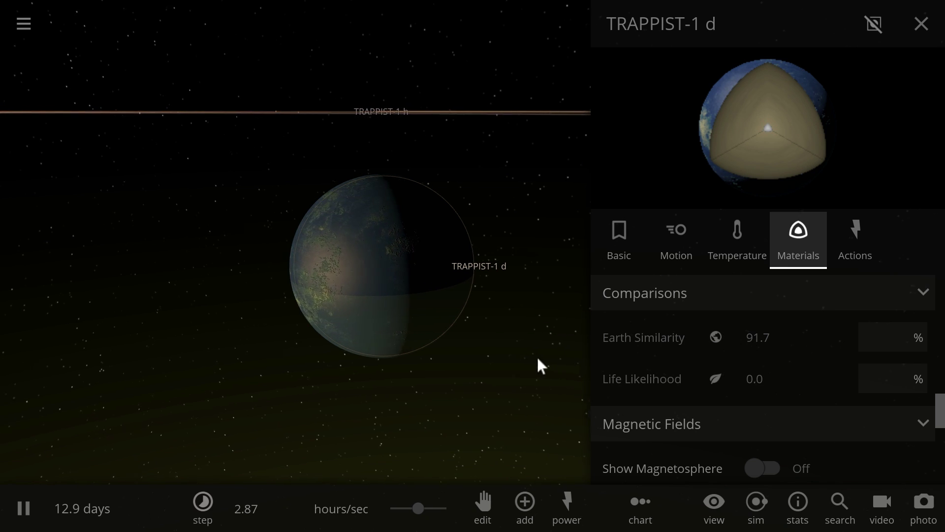
left_click(524, 502)
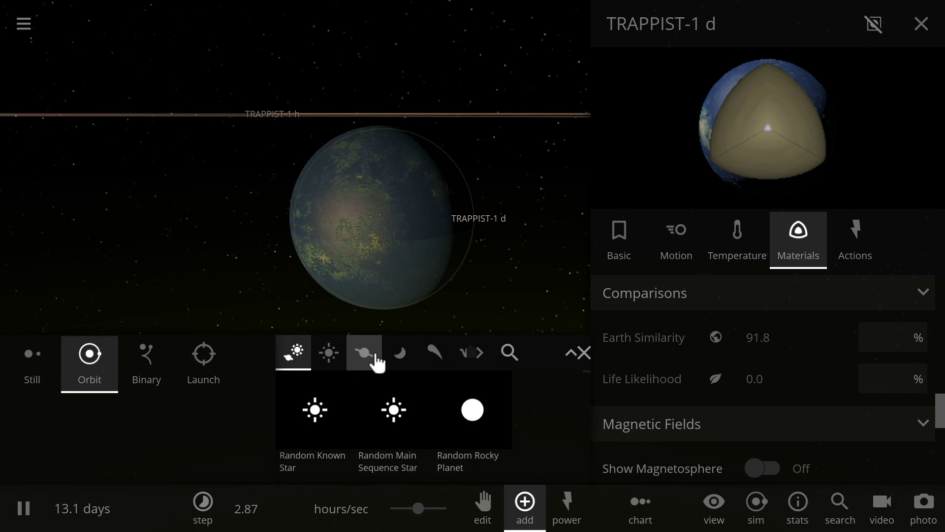
left_click(373, 359)
left_click(408, 359)
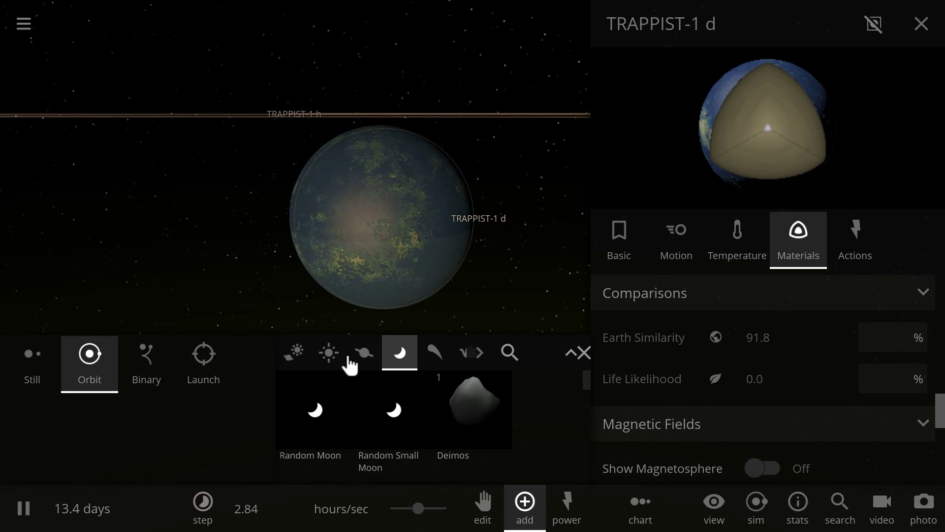
left_click(365, 362)
scroll(382, 419, "down", 2)
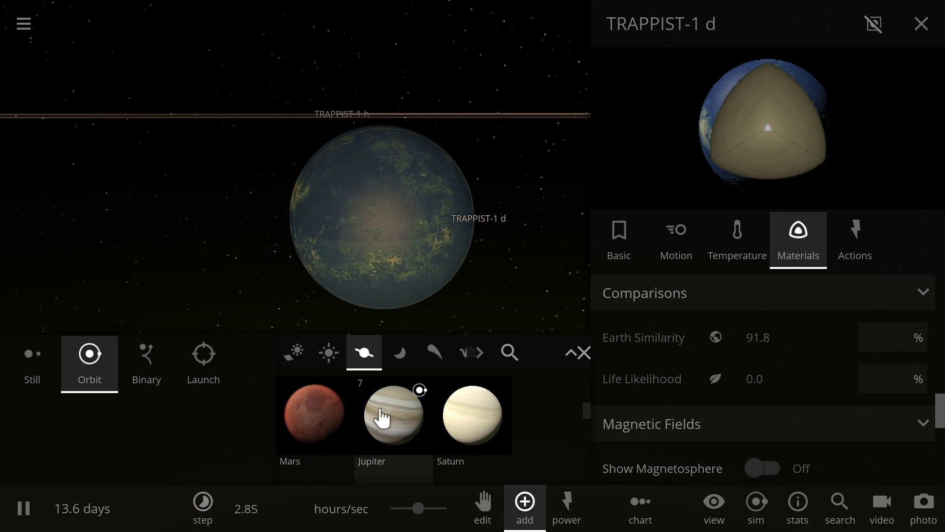
scroll(394, 423, "up", 1)
left_click(443, 428)
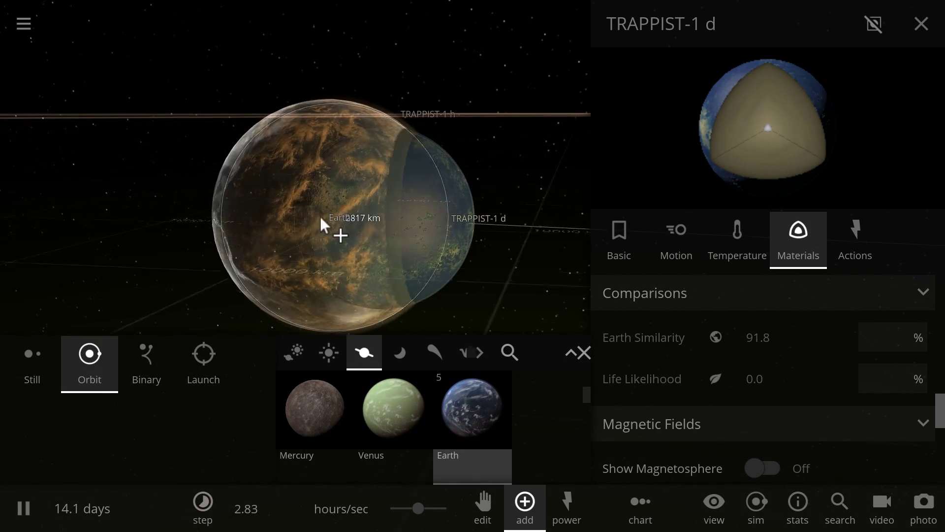
right_click(252, 214)
left_click(585, 352)
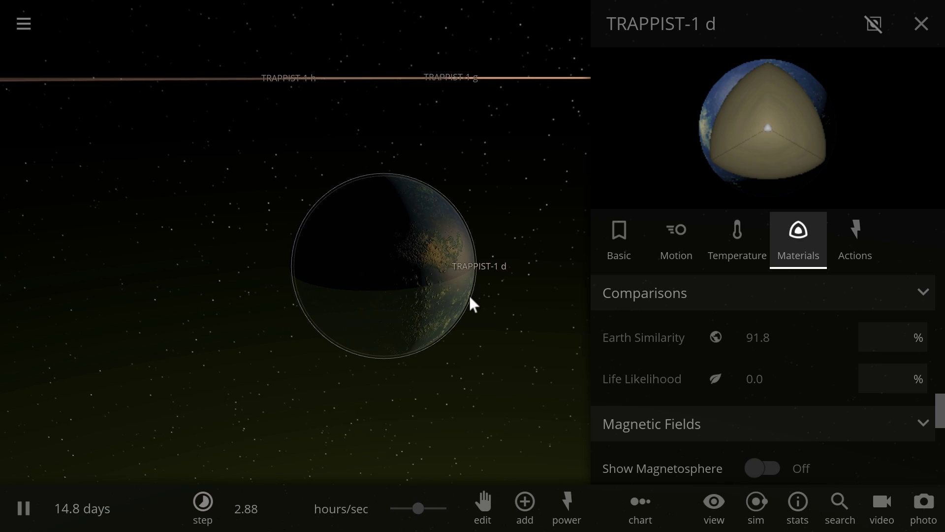
Close the properties of TRAPPIST-1 d and slow the simulation to about 8 mins/sec
left_click(921, 24)
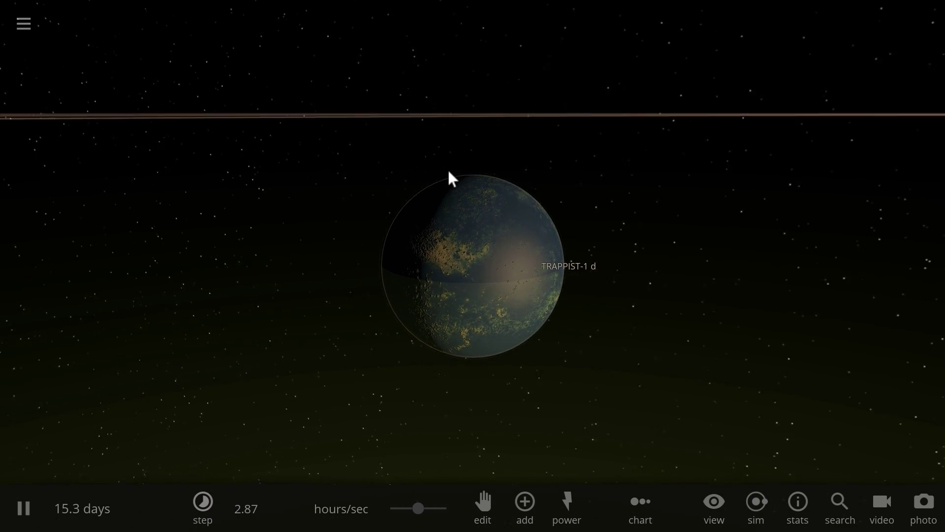
scroll(447, 177, "down", 3)
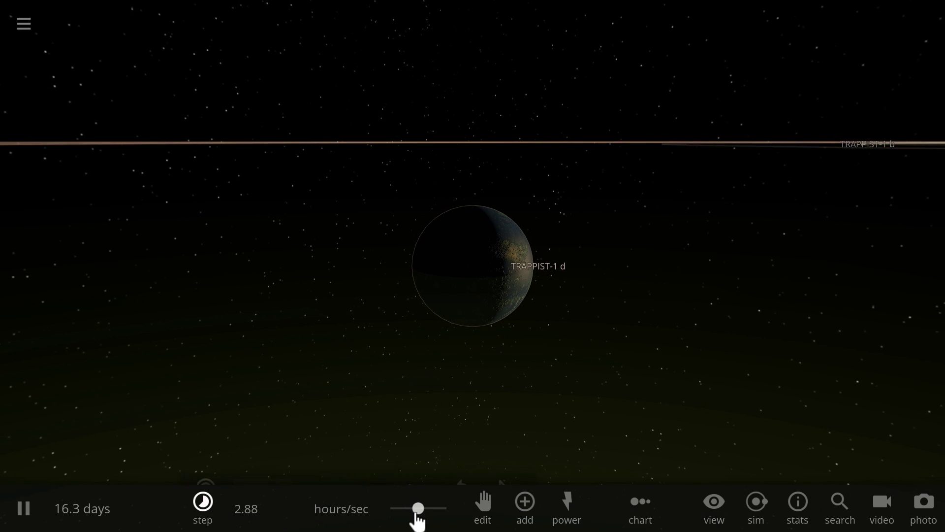
left_click_drag(416, 512, 400, 512)
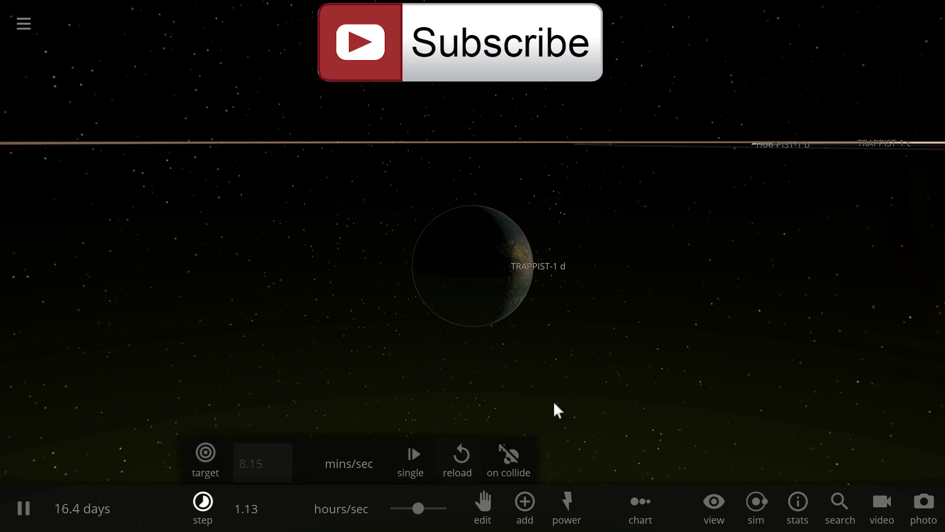
Explode the star TRAPPIST-1 behind planet d with the Explode power
scroll(451, 394, "down", 5)
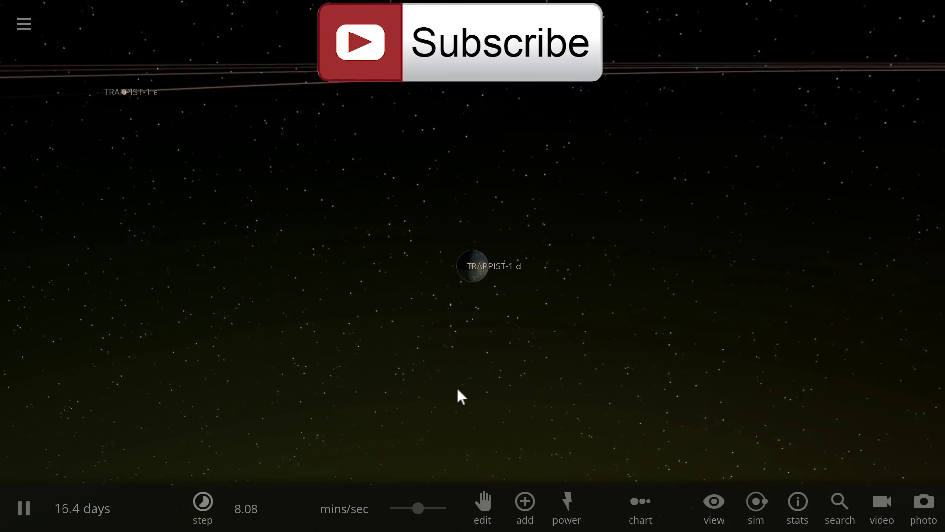
scroll(464, 331, "up", 5)
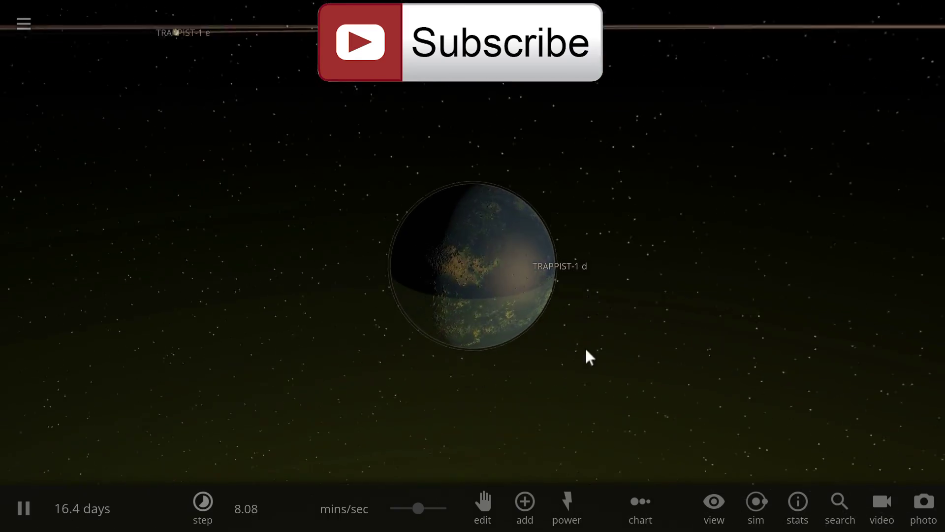
left_click_drag(591, 357, 726, 320)
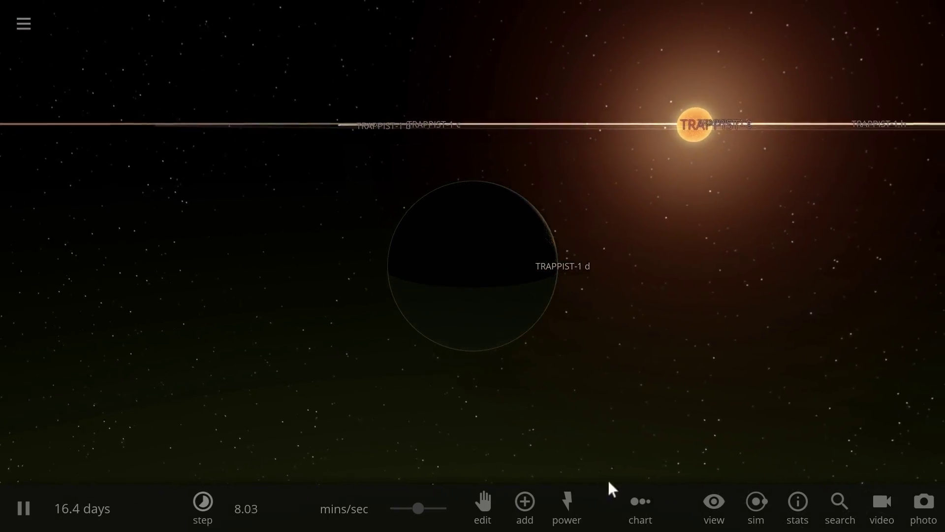
left_click(571, 508)
left_click(470, 462)
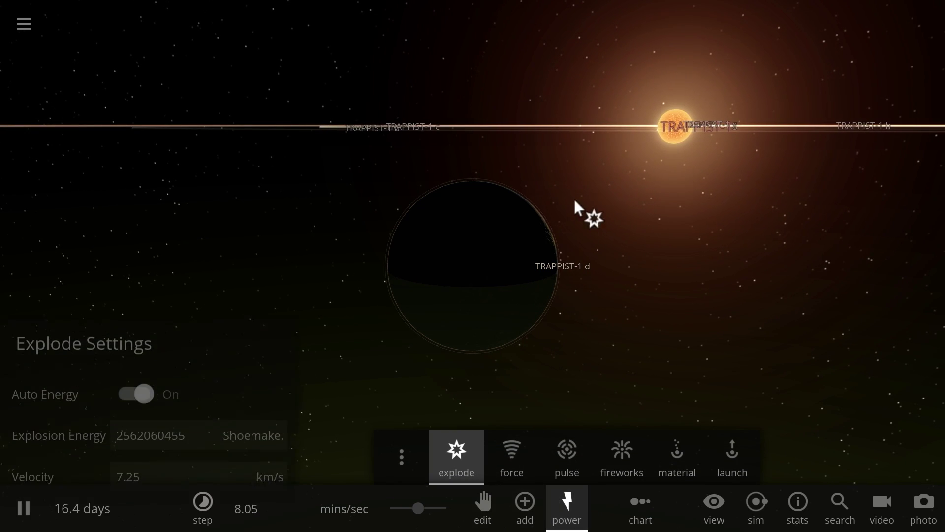
left_click(660, 131)
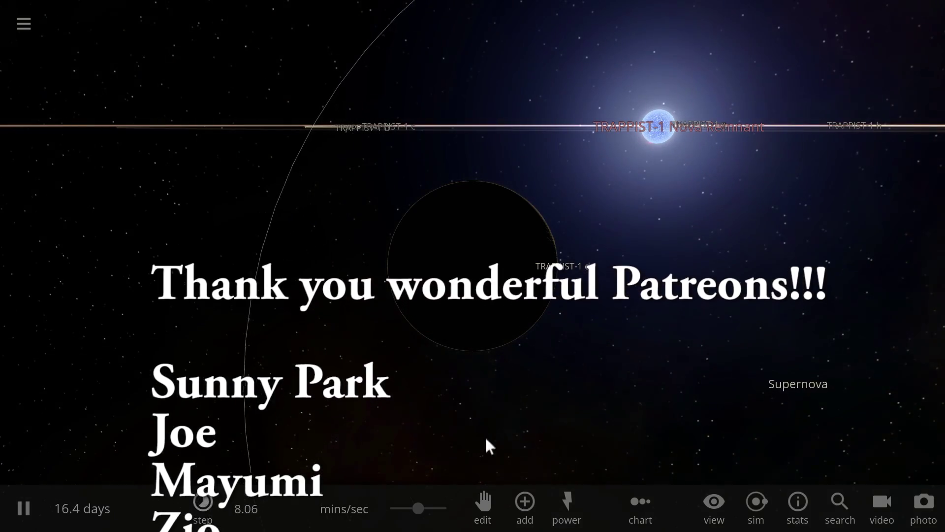